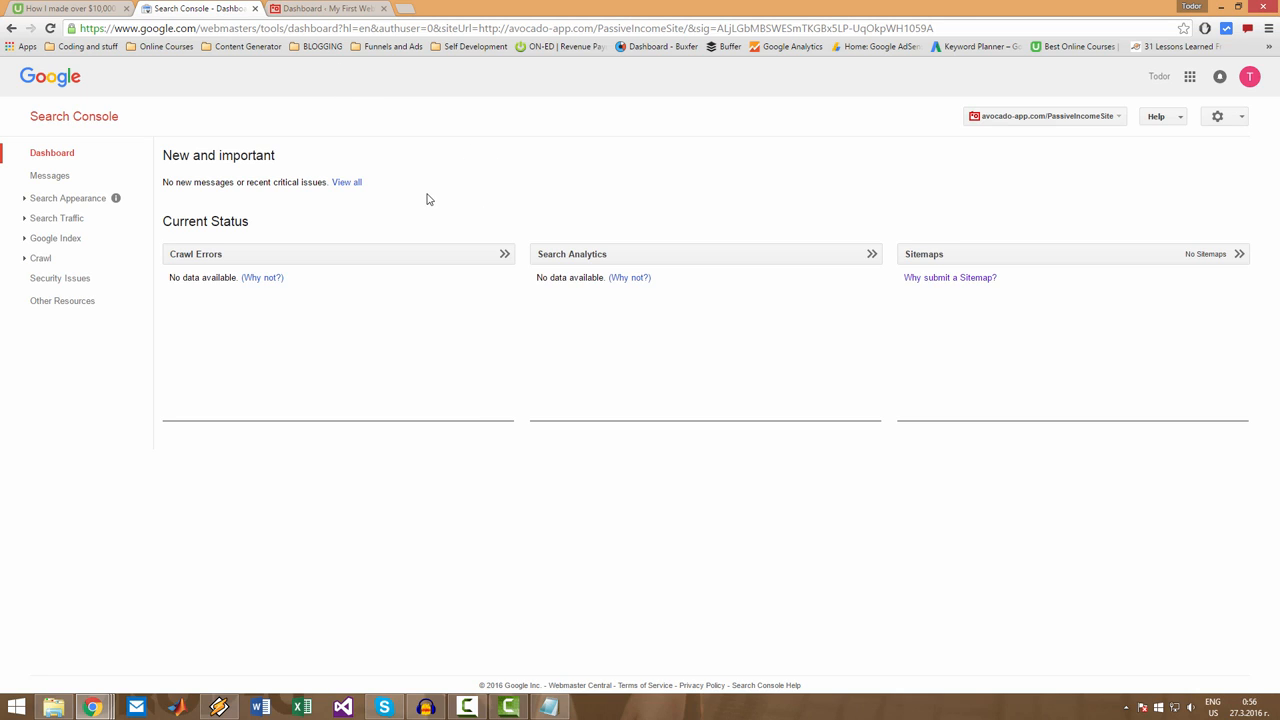
Step: Open the Yoast SEO XML Sitemaps settings in the site's WordPress dashboard
click(333, 9)
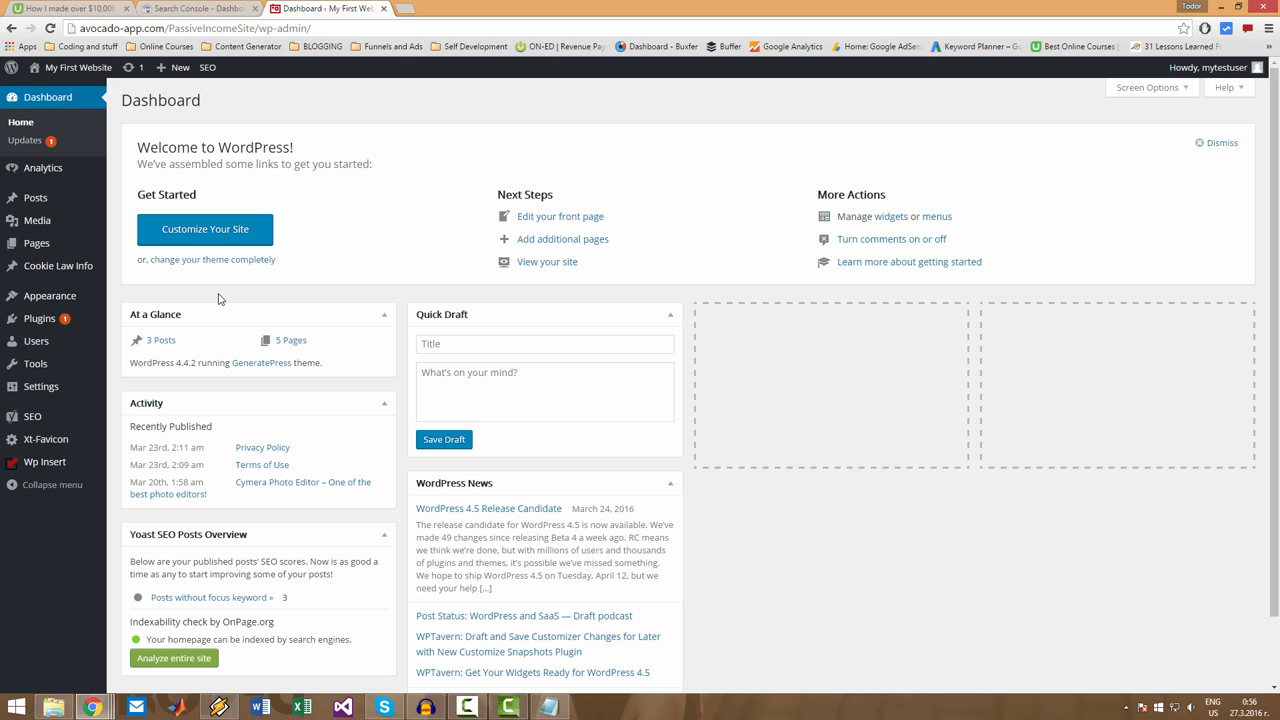
mouse_move(42, 422)
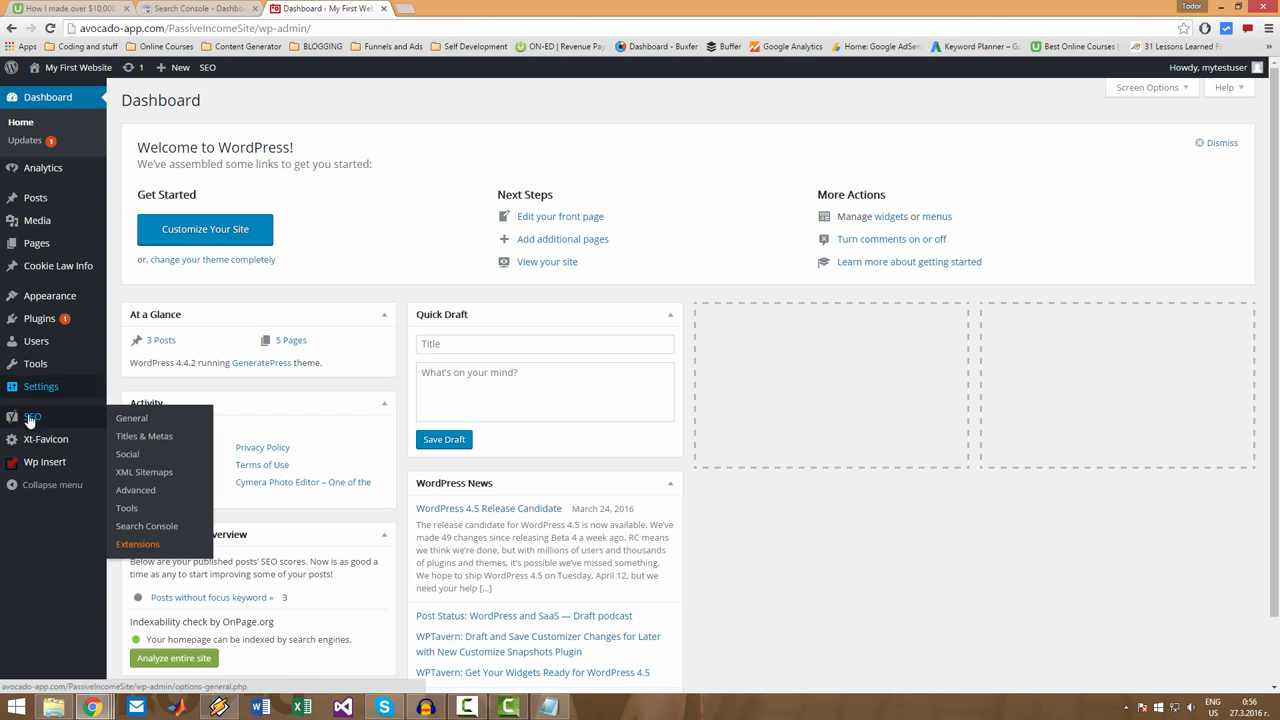
click(141, 474)
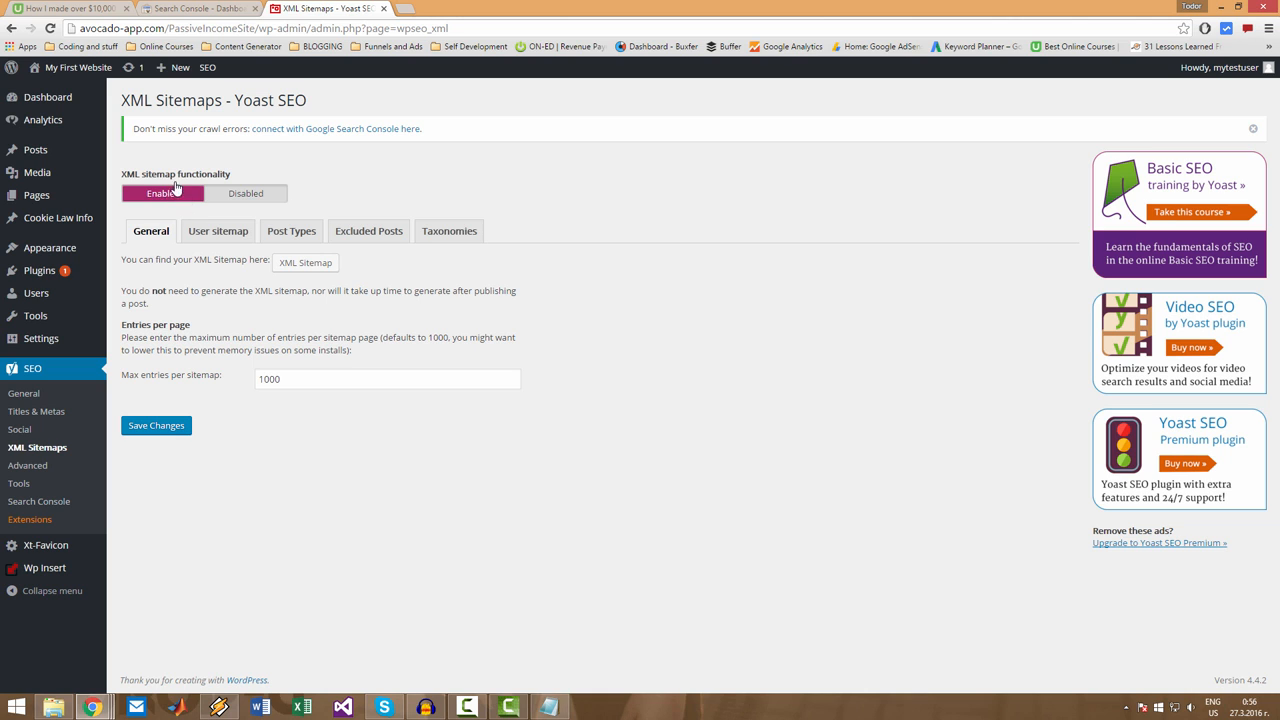
Step: Disable the XML sitemap functionality and save, and re-enable it and save again
click(248, 196)
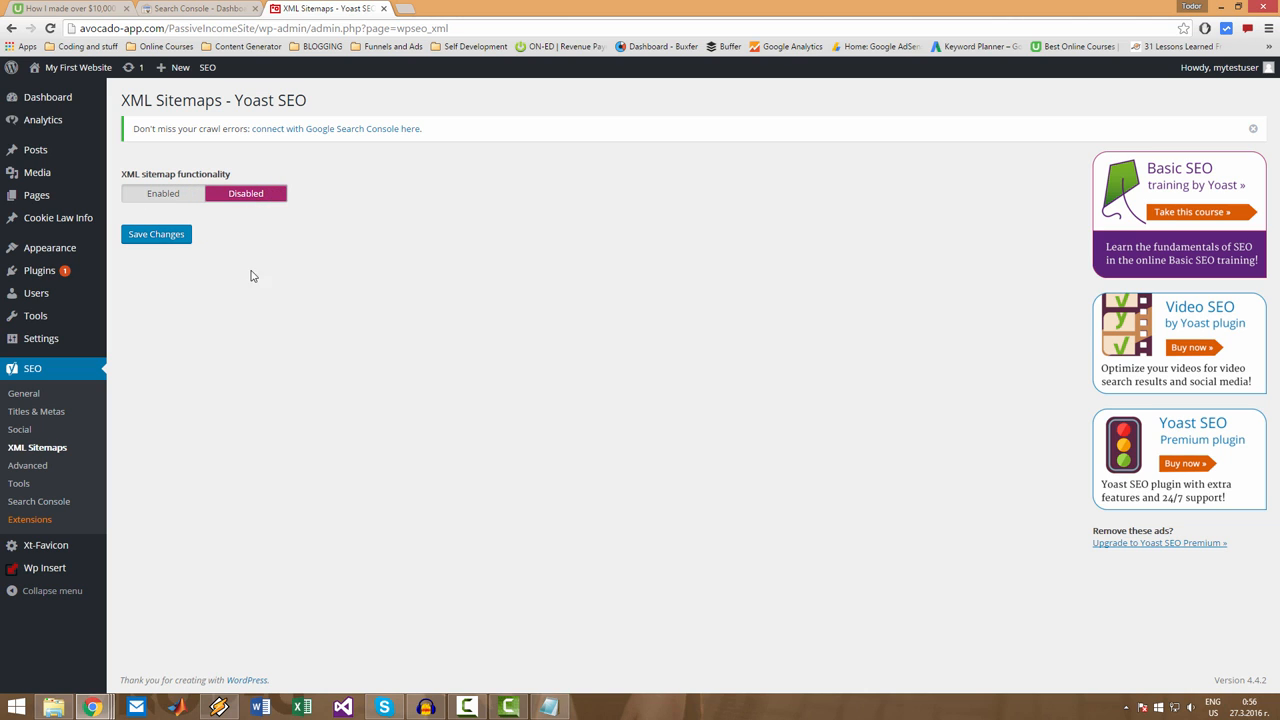
click(184, 238)
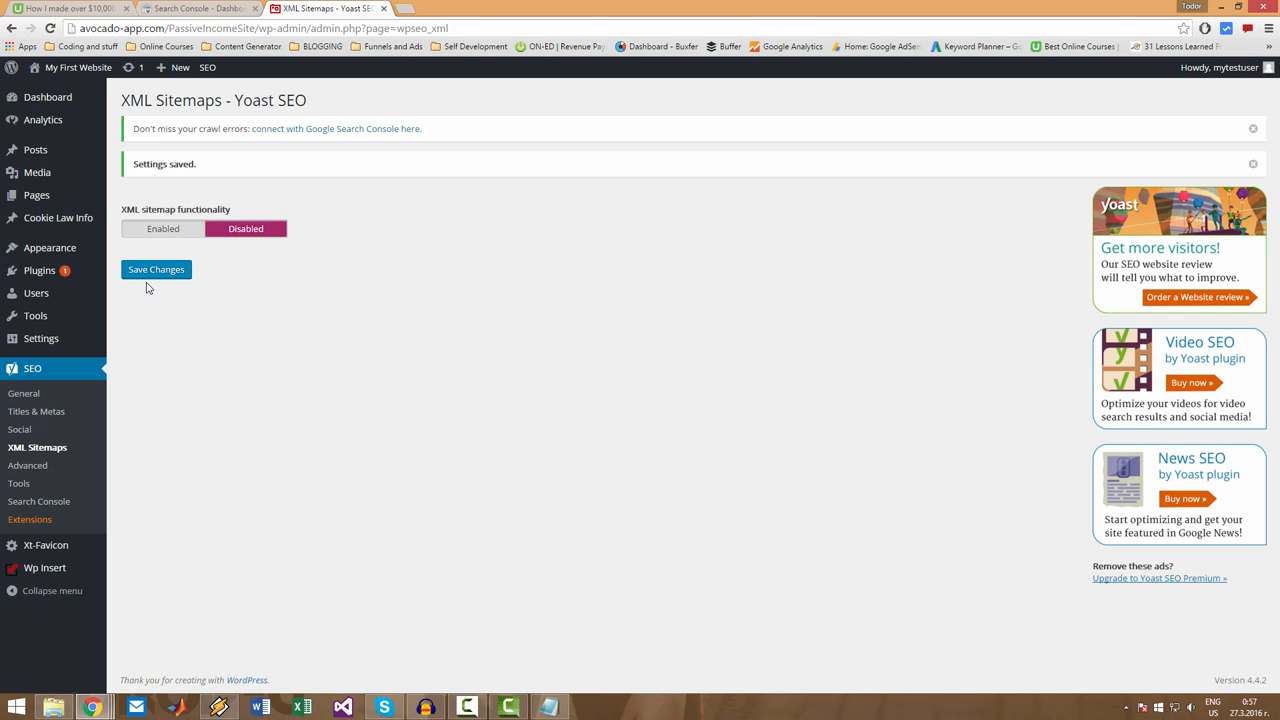
click(163, 230)
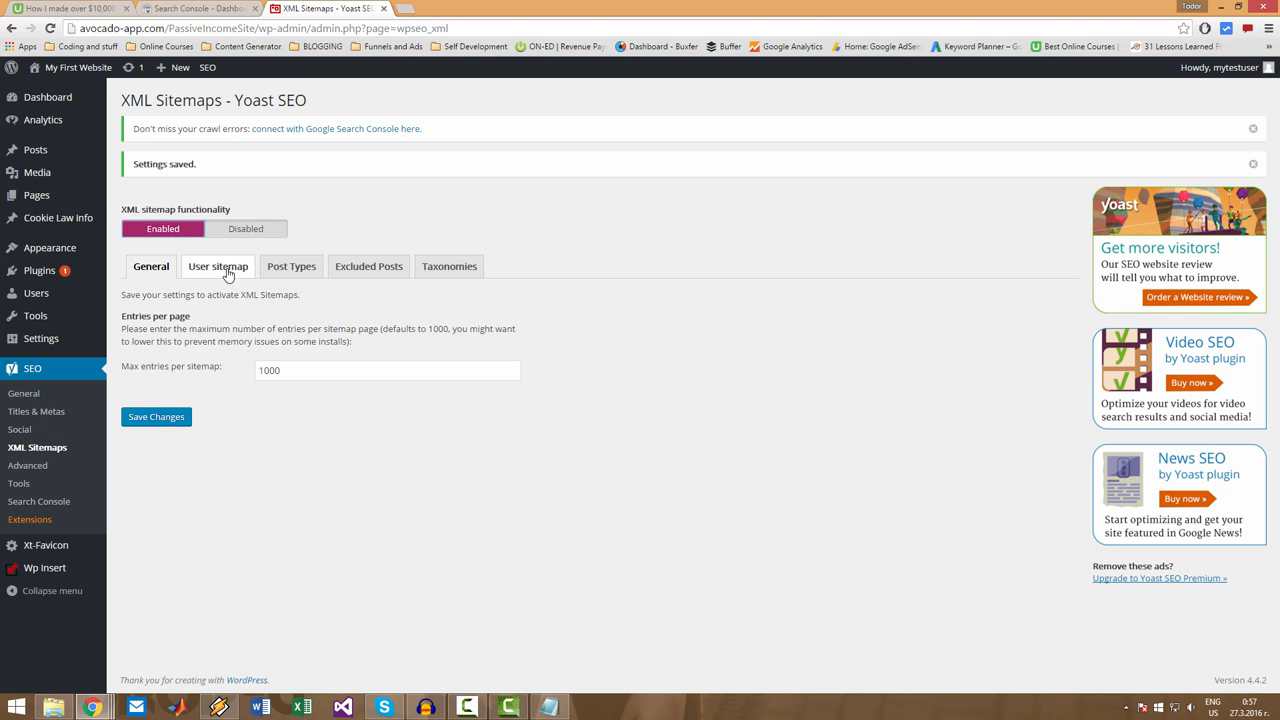
click(170, 420)
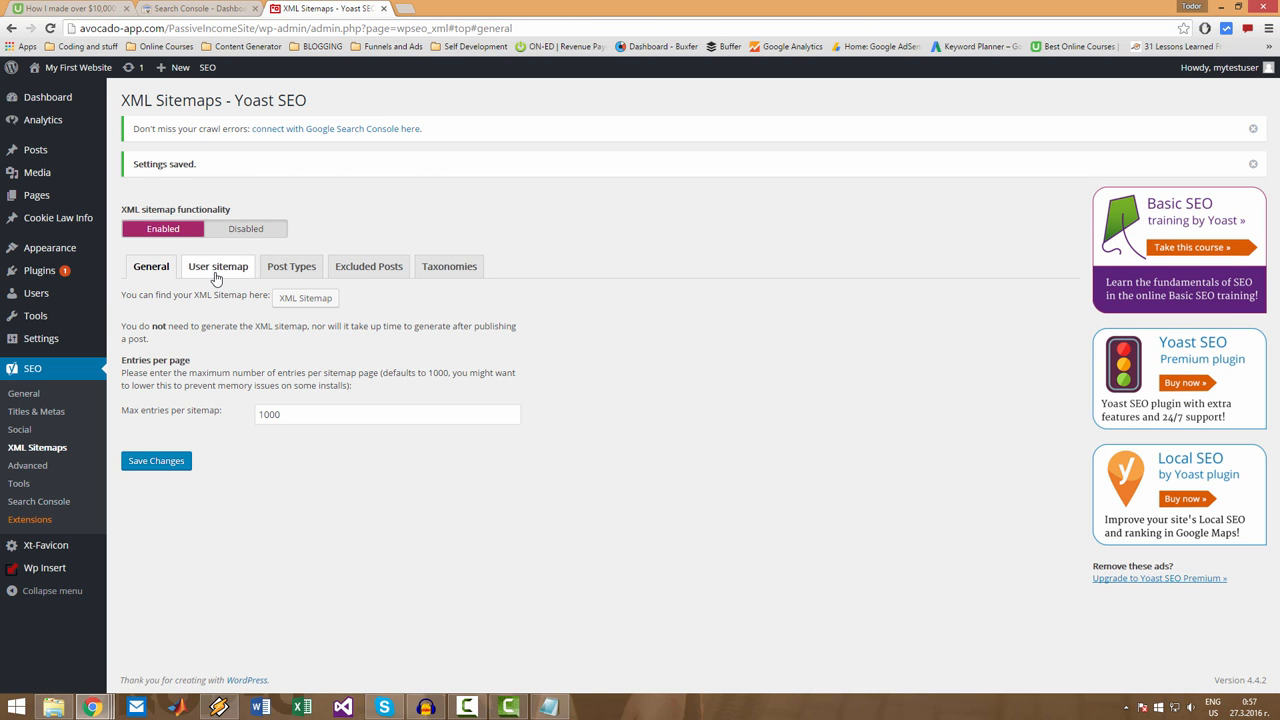
Step: Review the user sitemap, post types, excluded posts and taxonomies settings, and return to the general sitemap settings
click(216, 277)
click(293, 270)
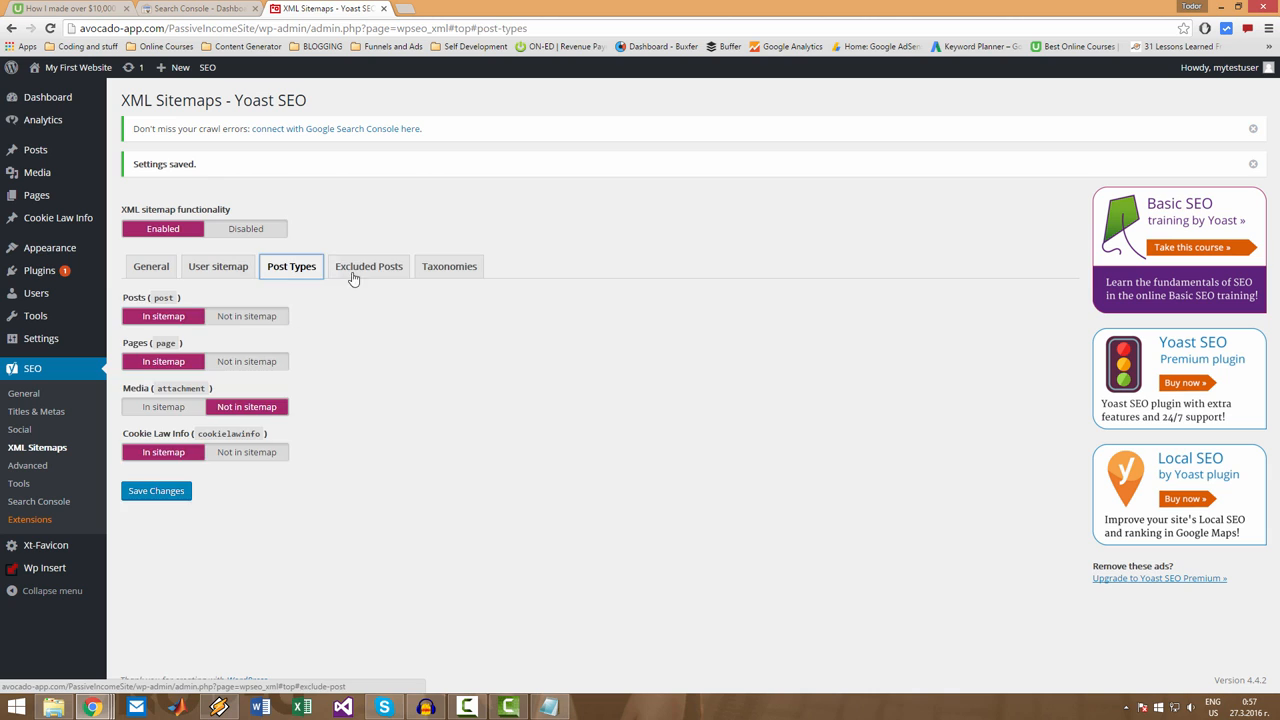
click(356, 270)
click(449, 268)
click(275, 272)
click(185, 273)
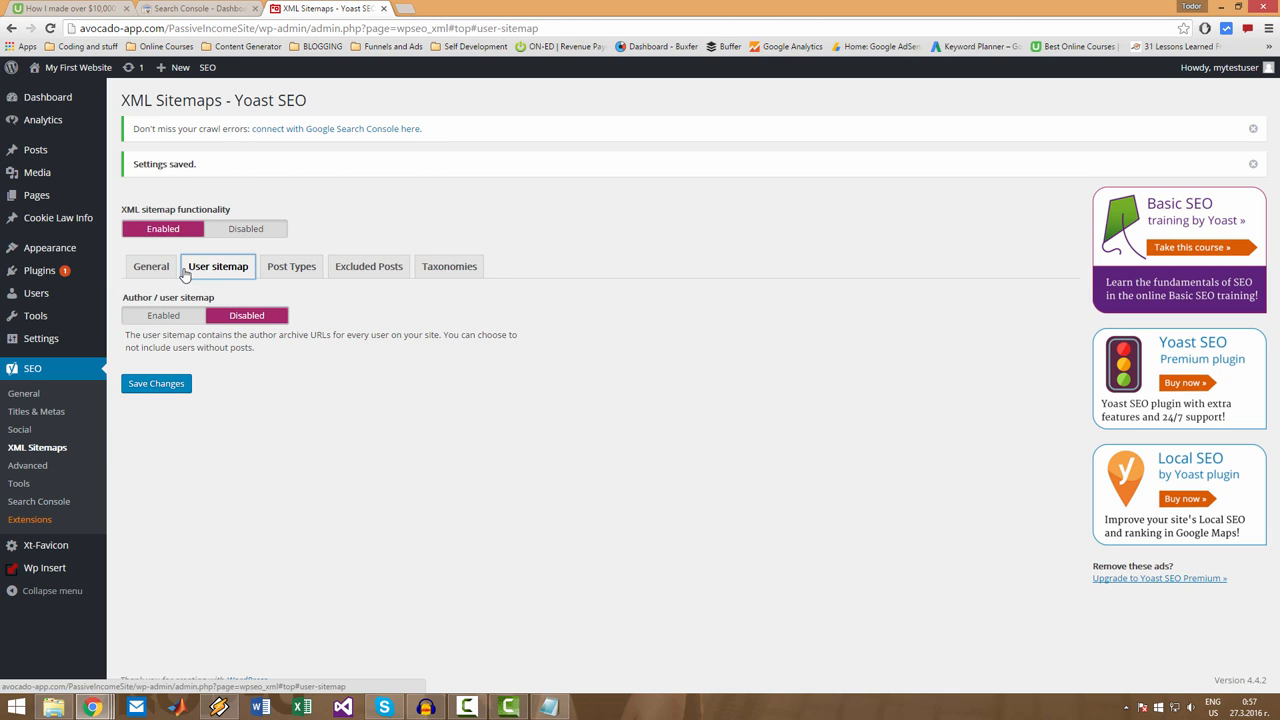
click(156, 273)
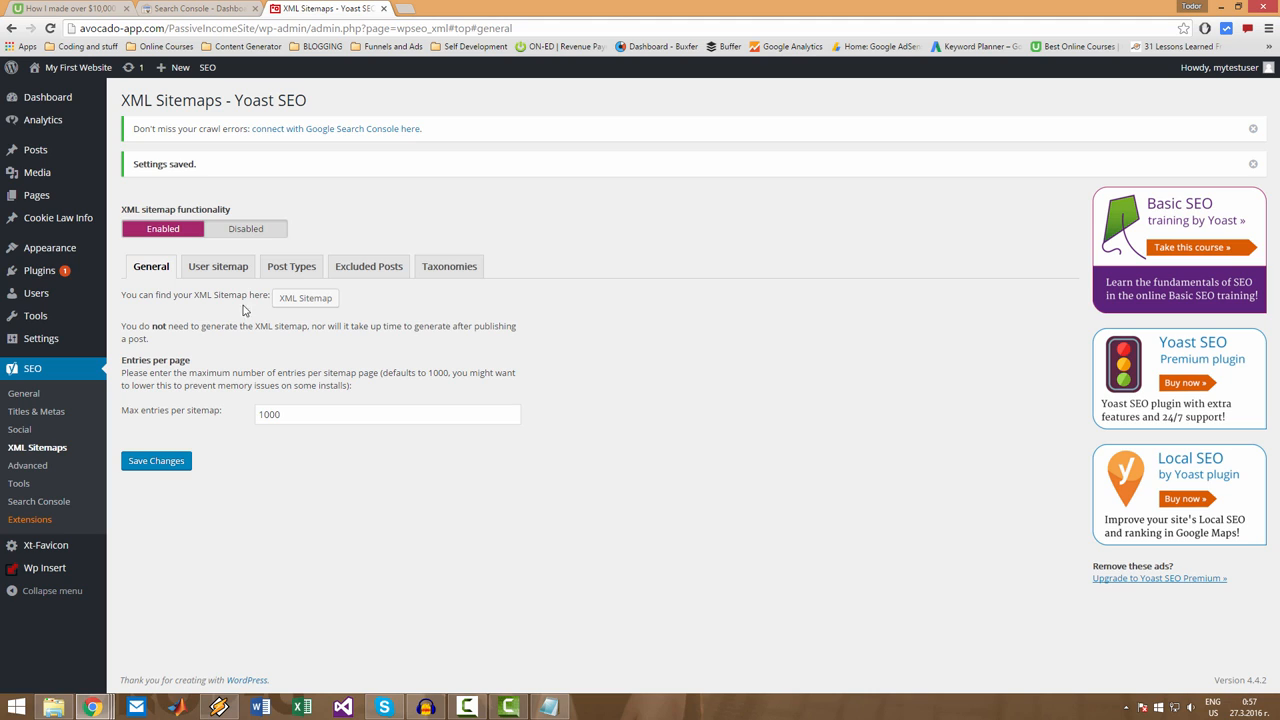
Step: View the generated XML sitemap and examine the site part and the sitemap_index.xml part of its address
click(304, 304)
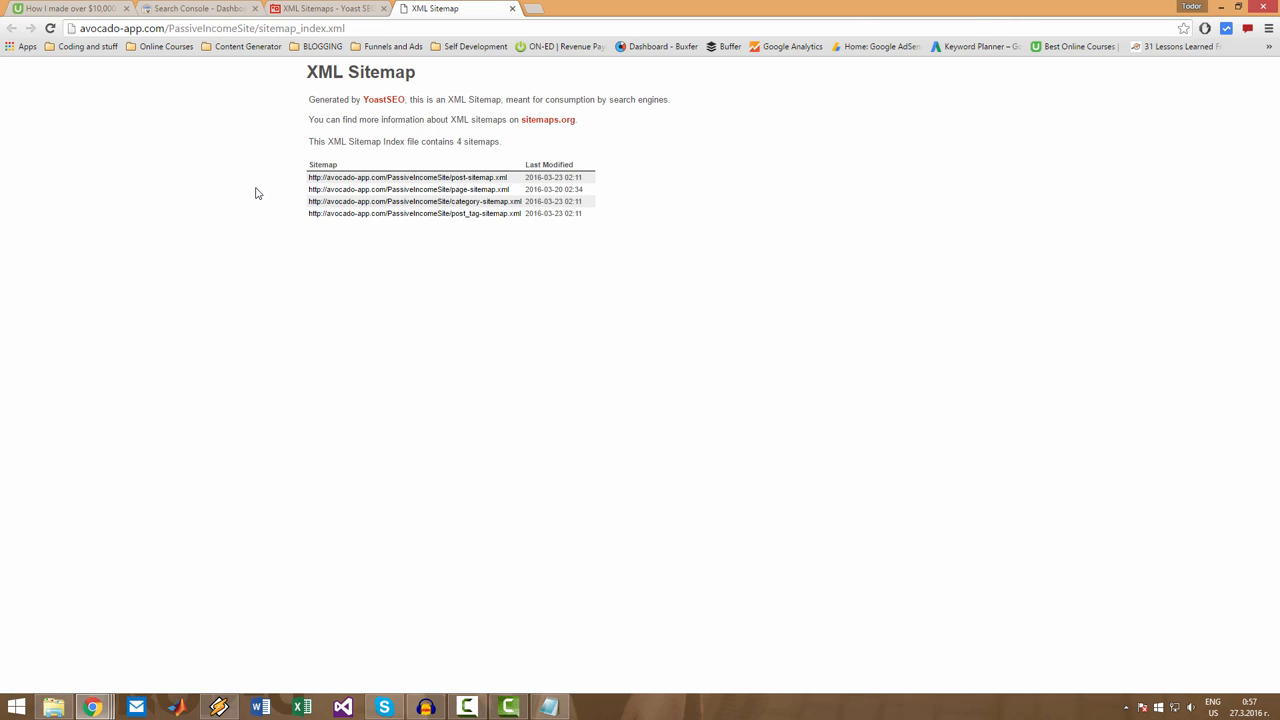
click(257, 28)
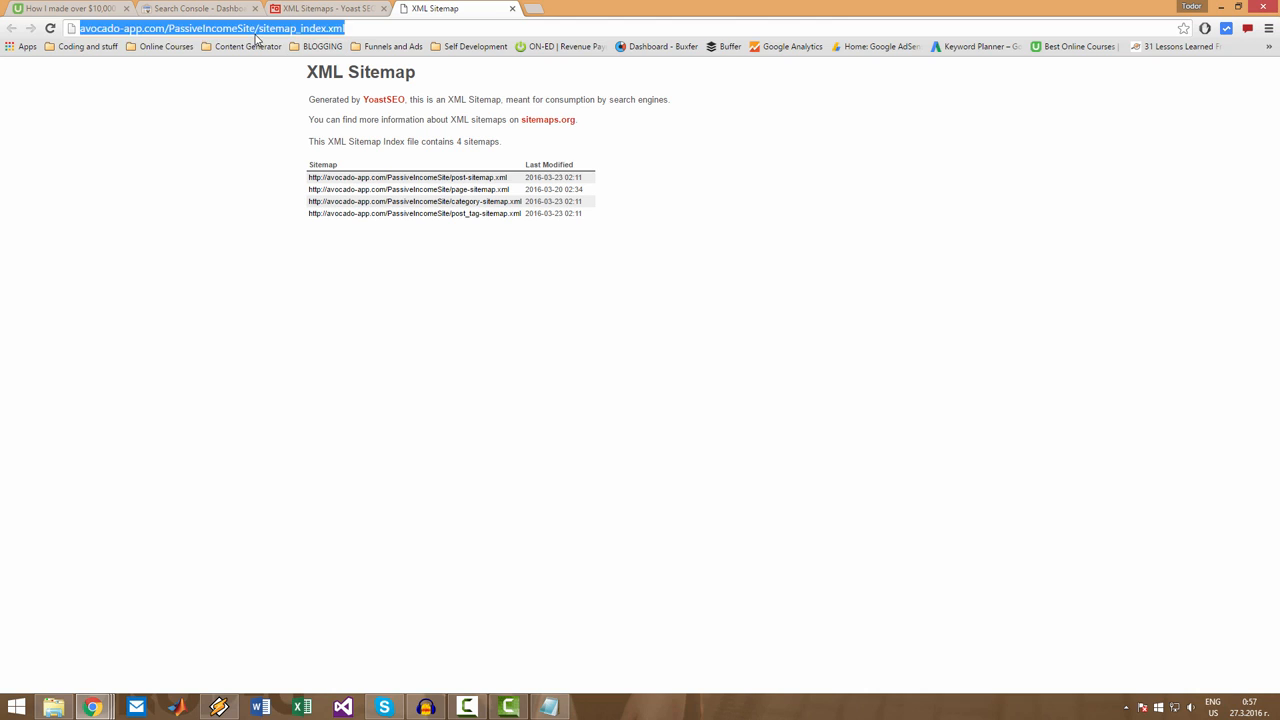
drag(256, 28, 355, 28)
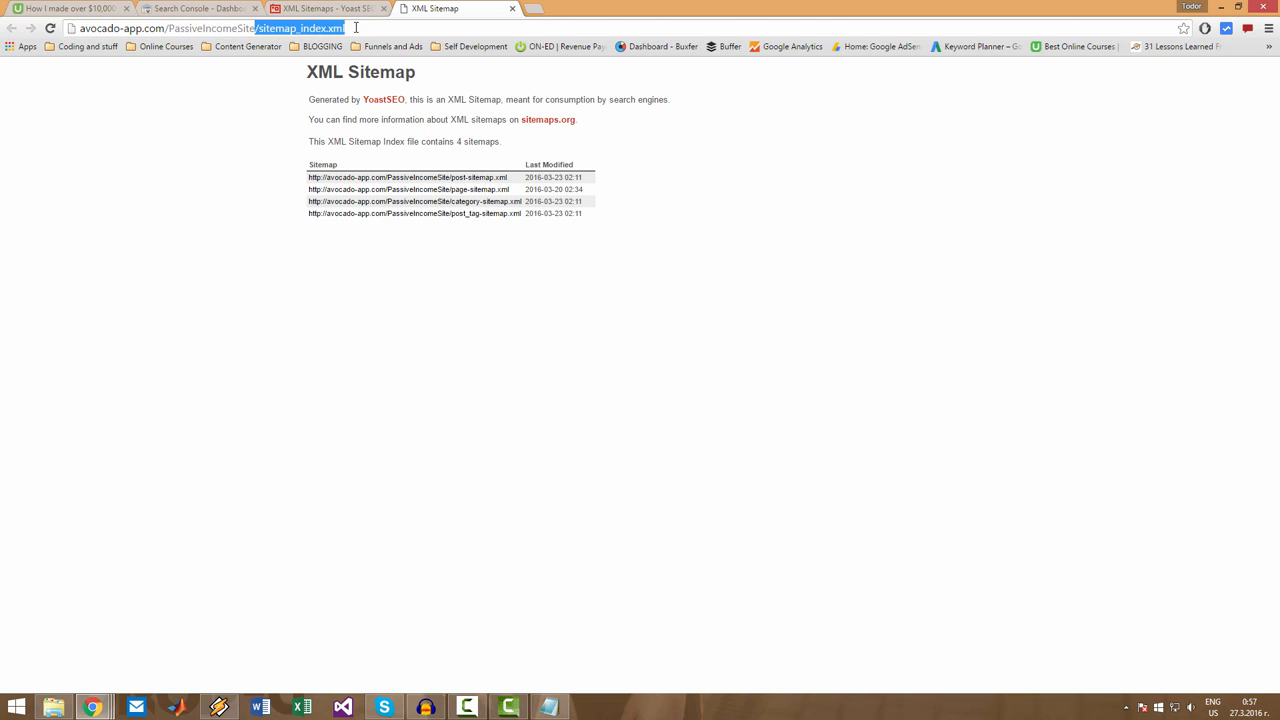
click(355, 28)
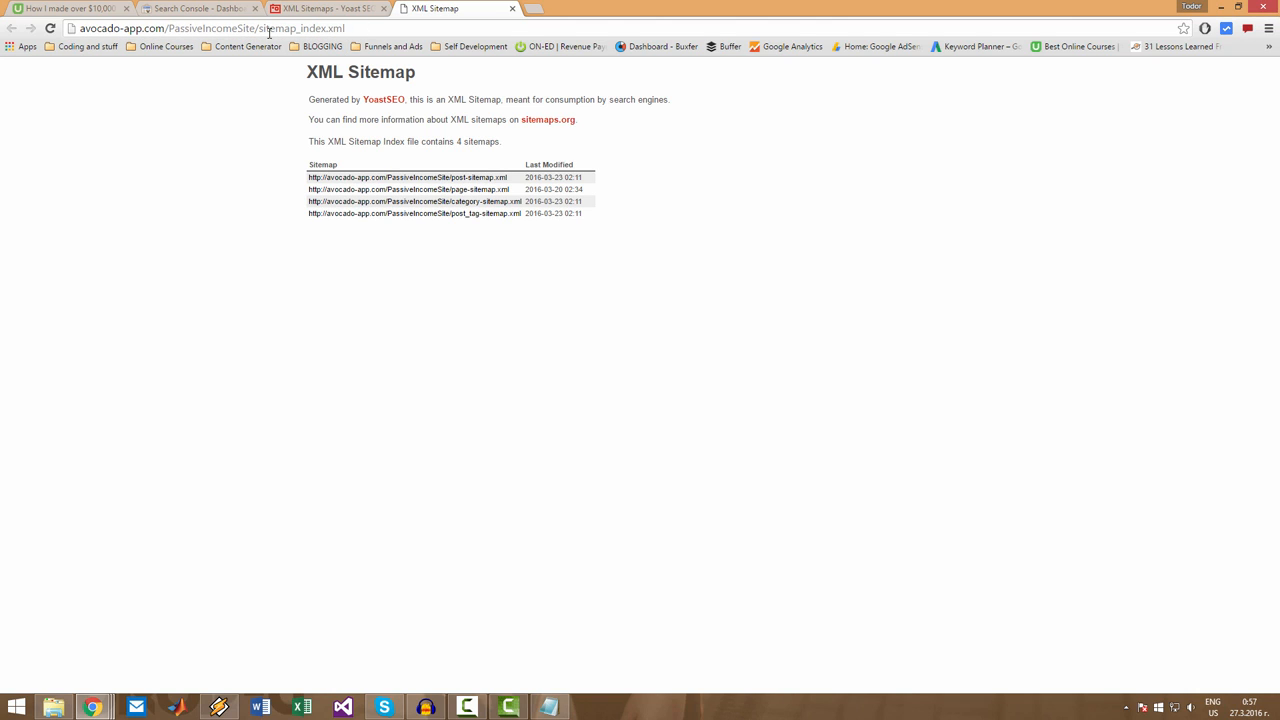
drag(256, 28, 63, 33)
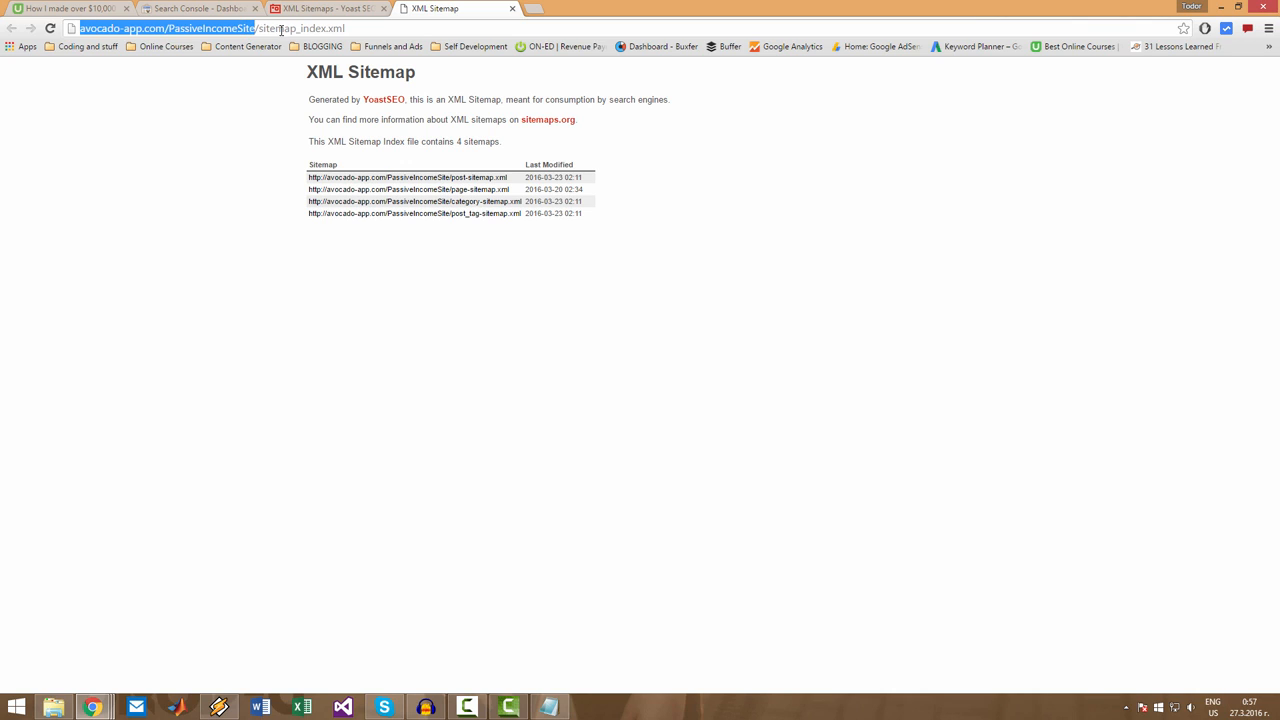
drag(264, 29, 395, 27)
click(395, 27)
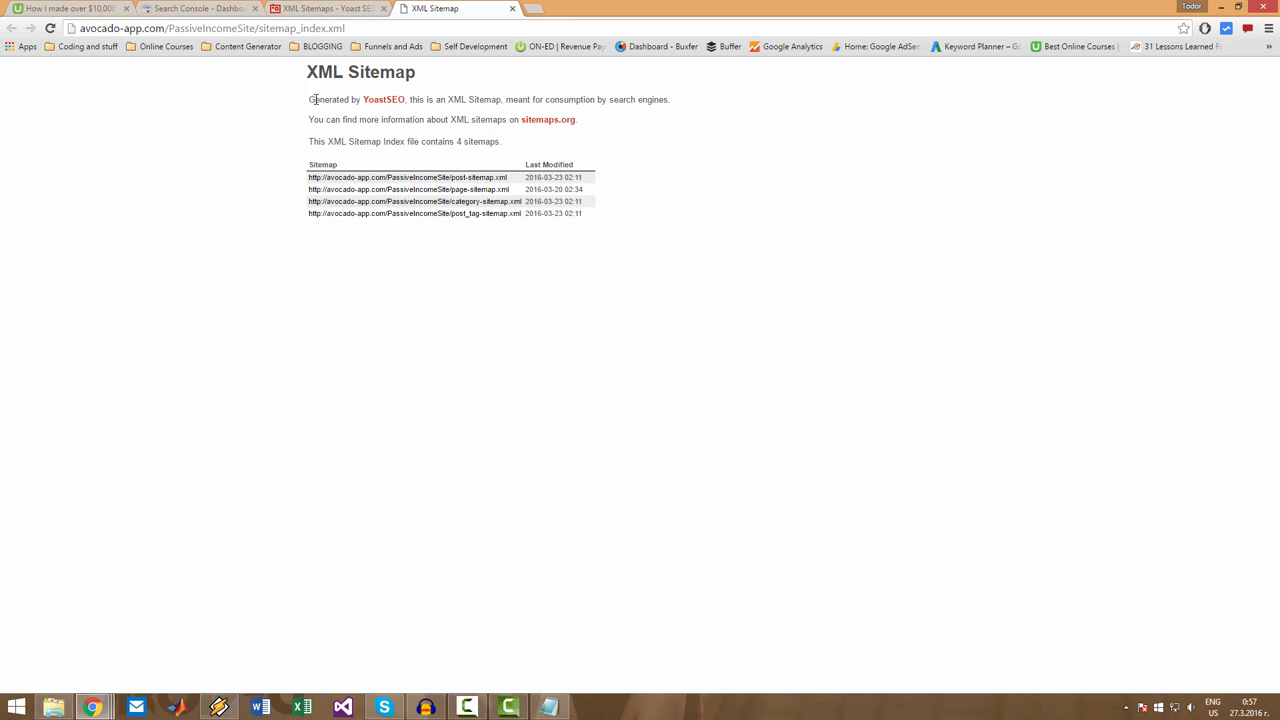
Step: Open the Add/Test Sitemap form for avocado-app.com/PassiveIncomeSite on Search Console's Sitemaps page, ready for the sitemap path
click(190, 8)
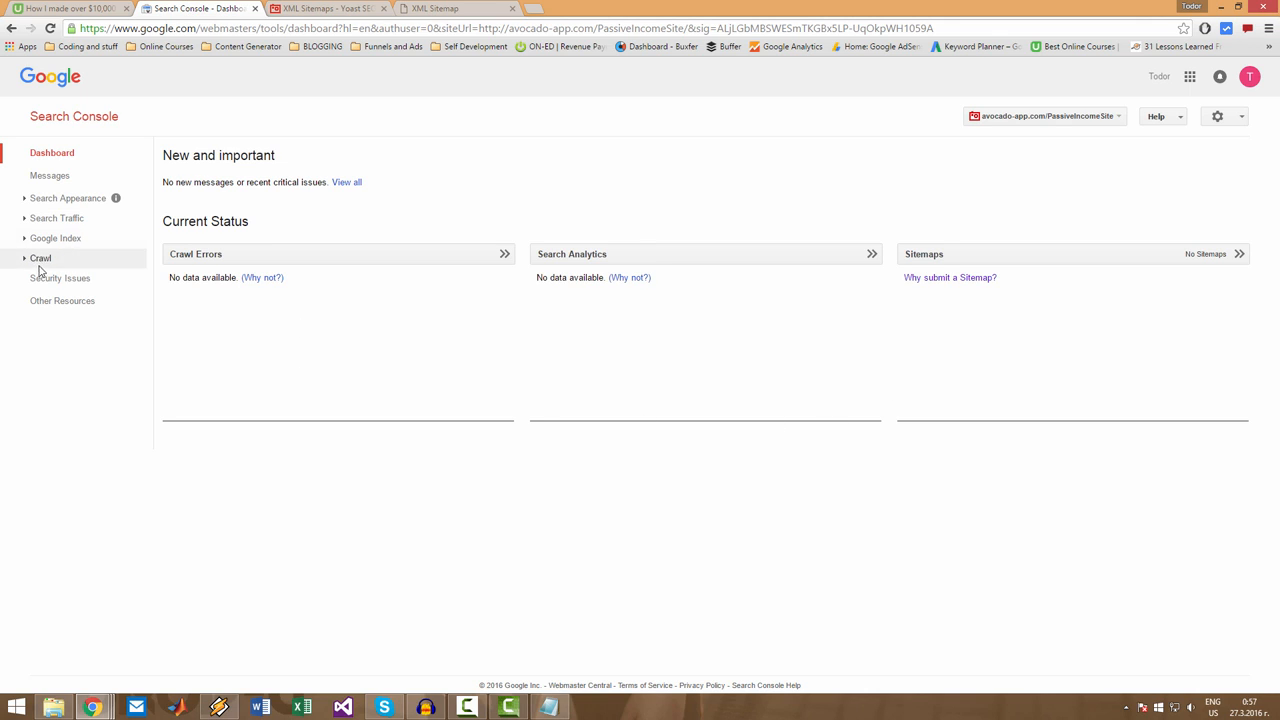
click(58, 260)
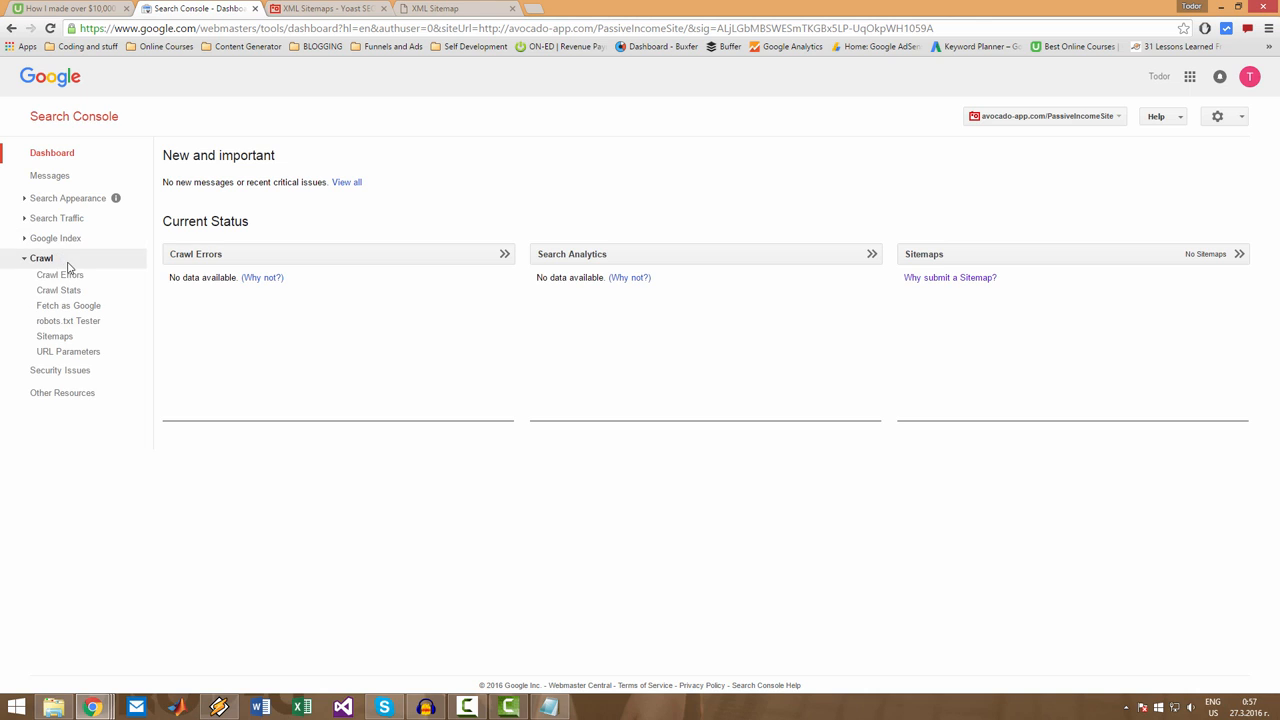
click(64, 340)
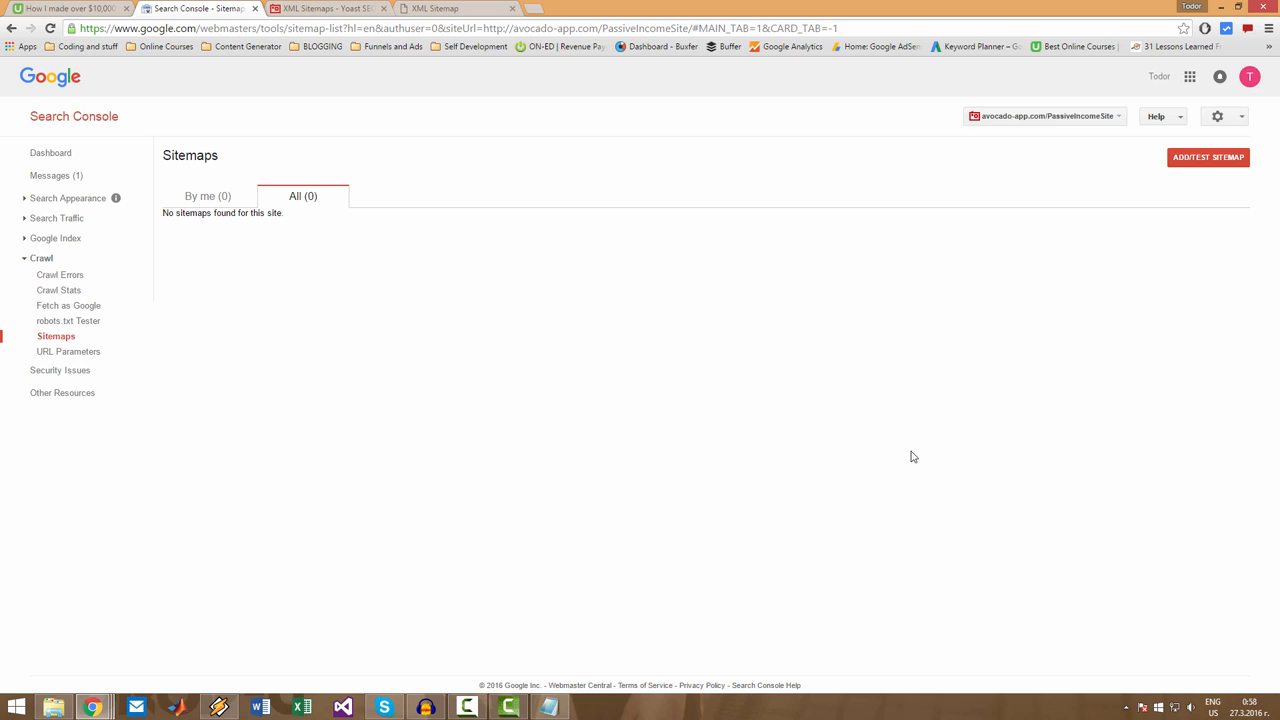
click(1188, 164)
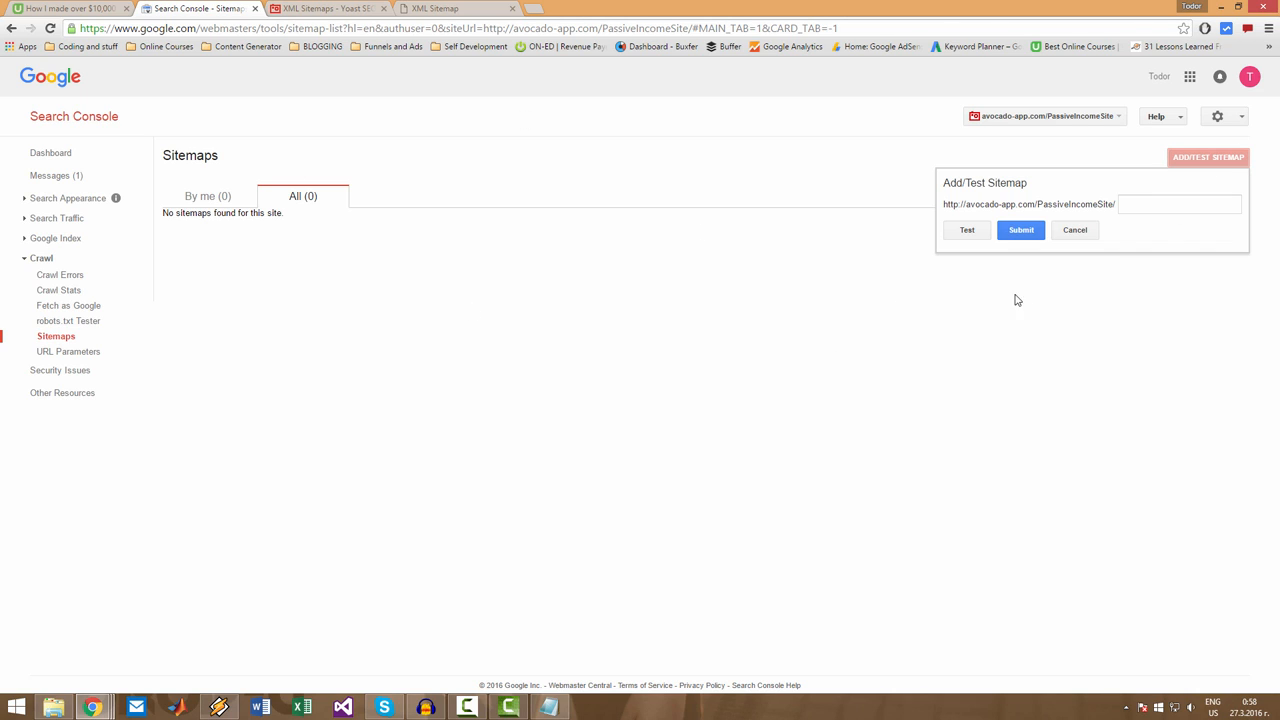
click(1128, 206)
drag(943, 205, 1124, 206)
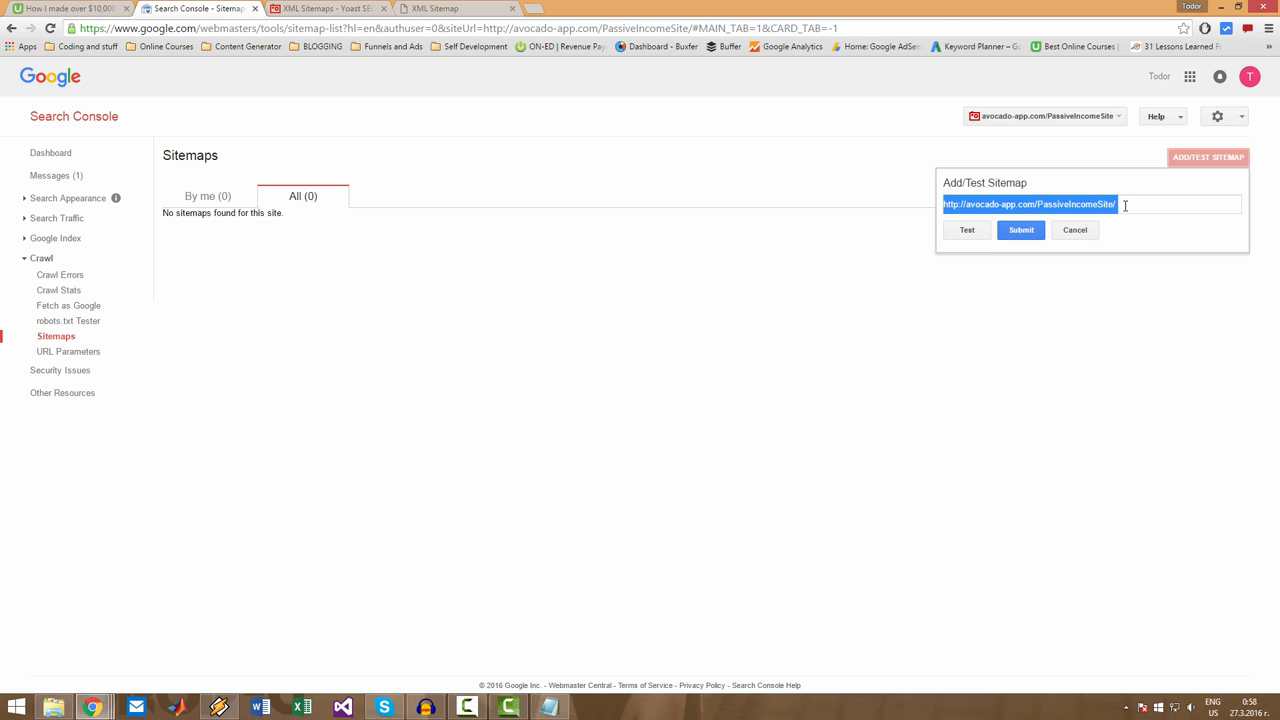
click(1120, 225)
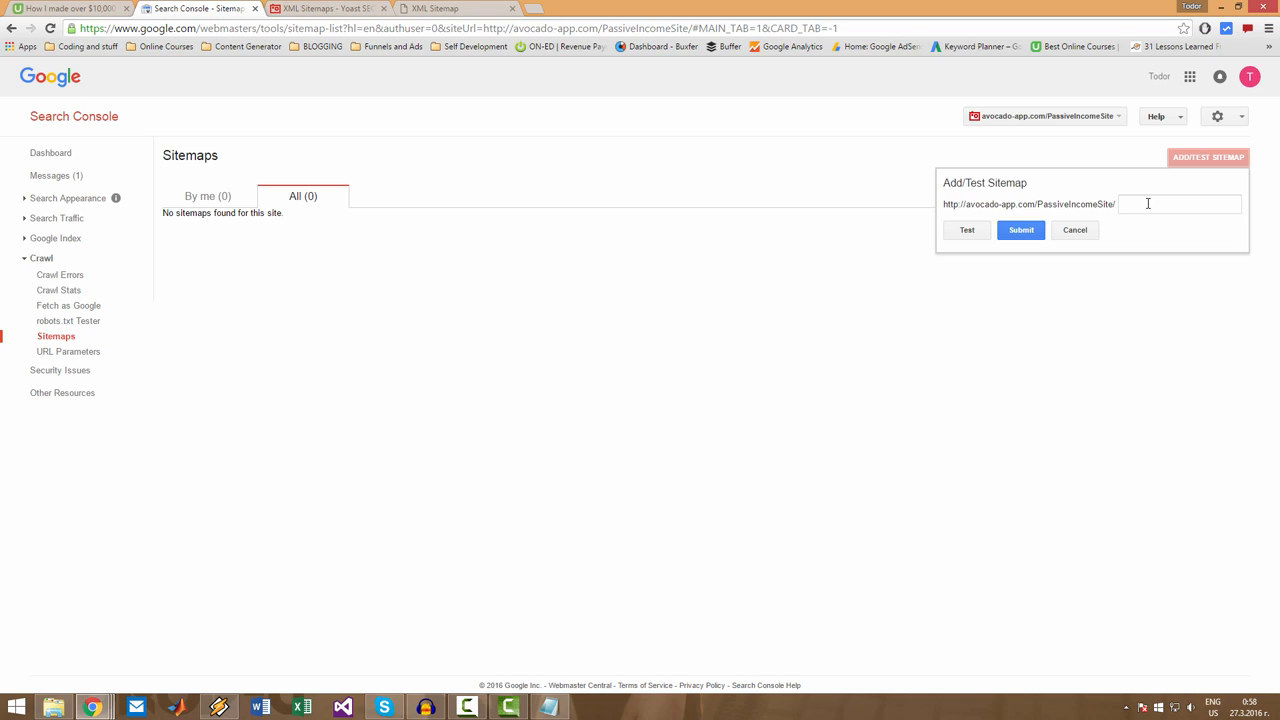
click(1140, 205)
Step: Copy sitemap_index.xml from the XML sitemap's address, test it as the sitemap in Search Console and open the test results
click(437, 8)
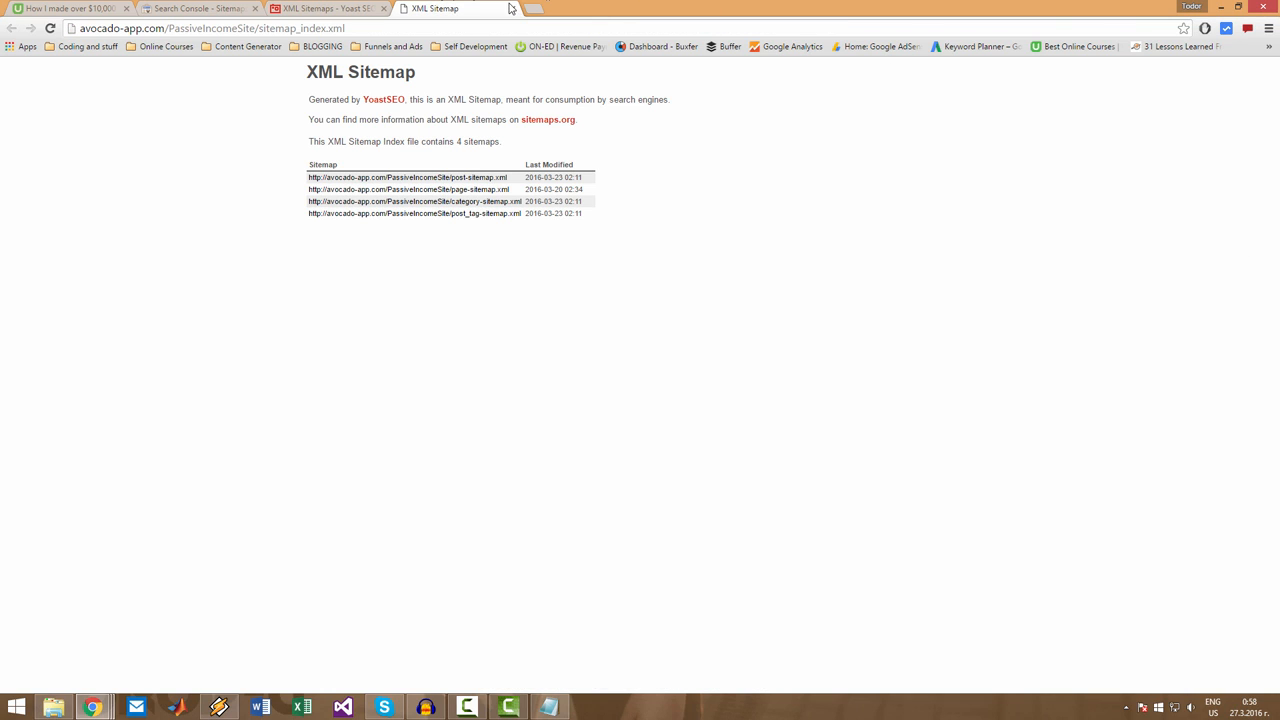
click(102, 31)
drag(259, 30, 373, 30)
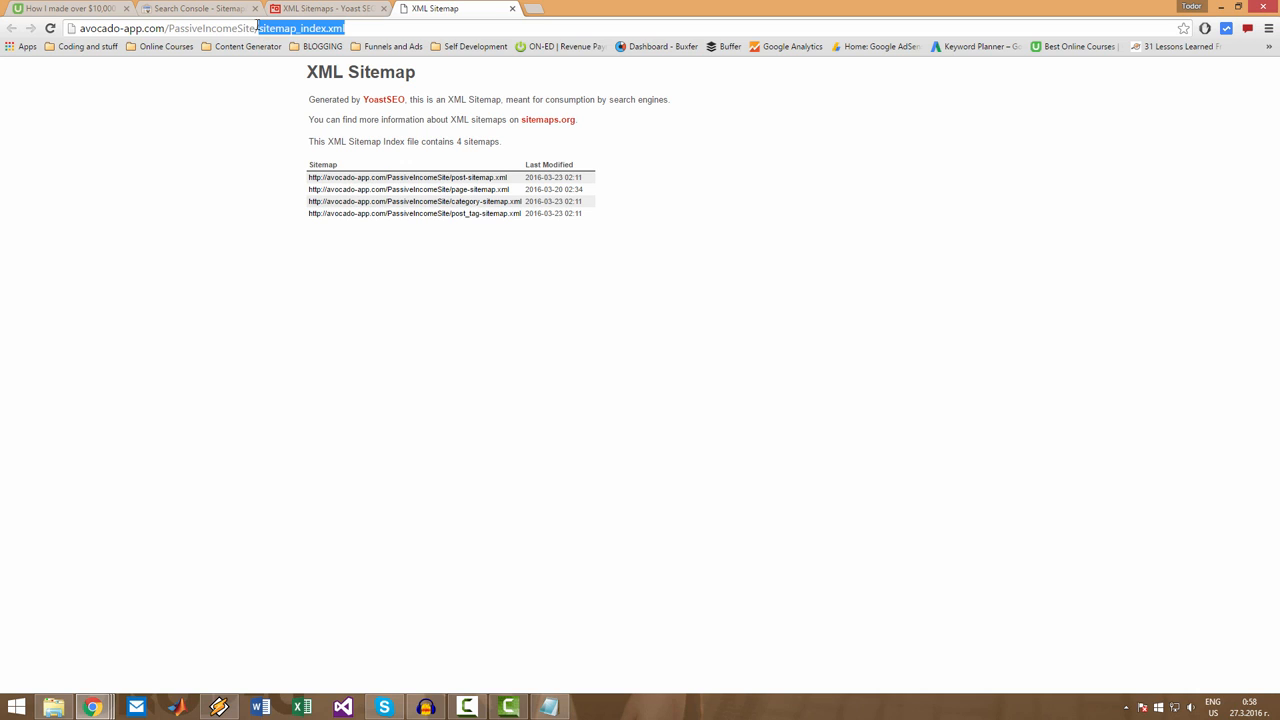
key(ctrl+c)
click(215, 8)
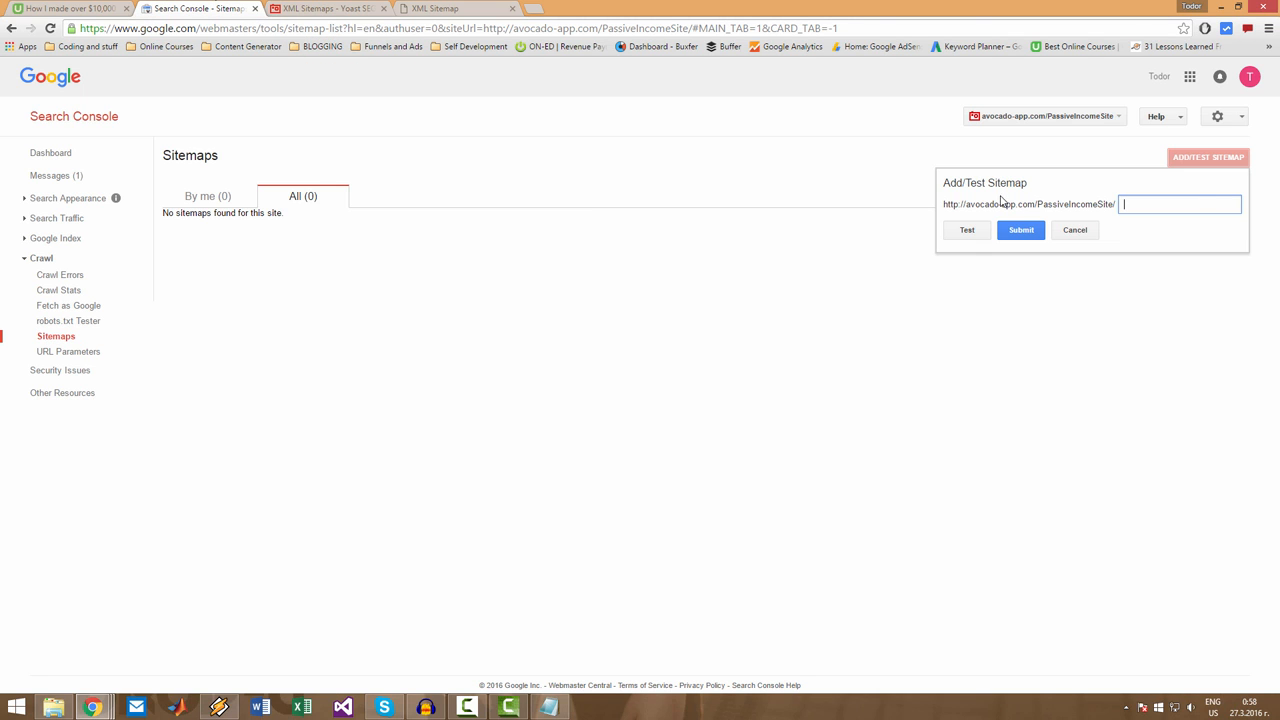
key(ctrl+v)
click(962, 231)
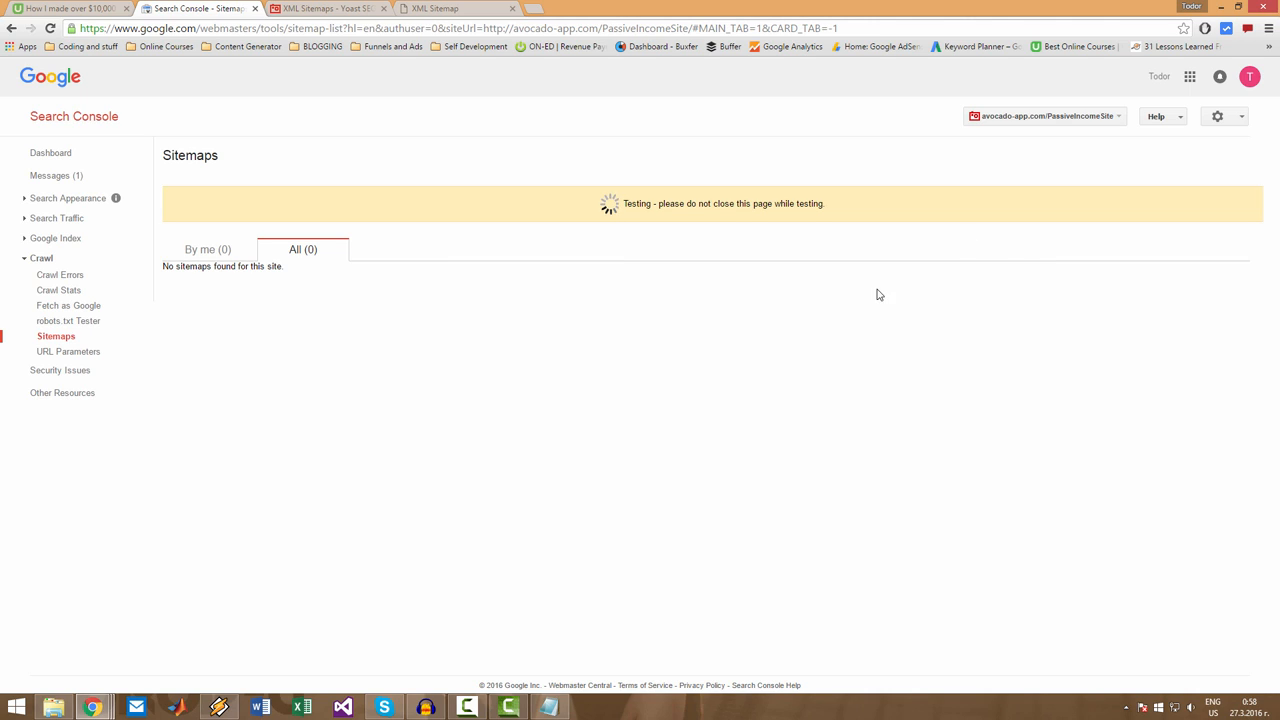
click(755, 204)
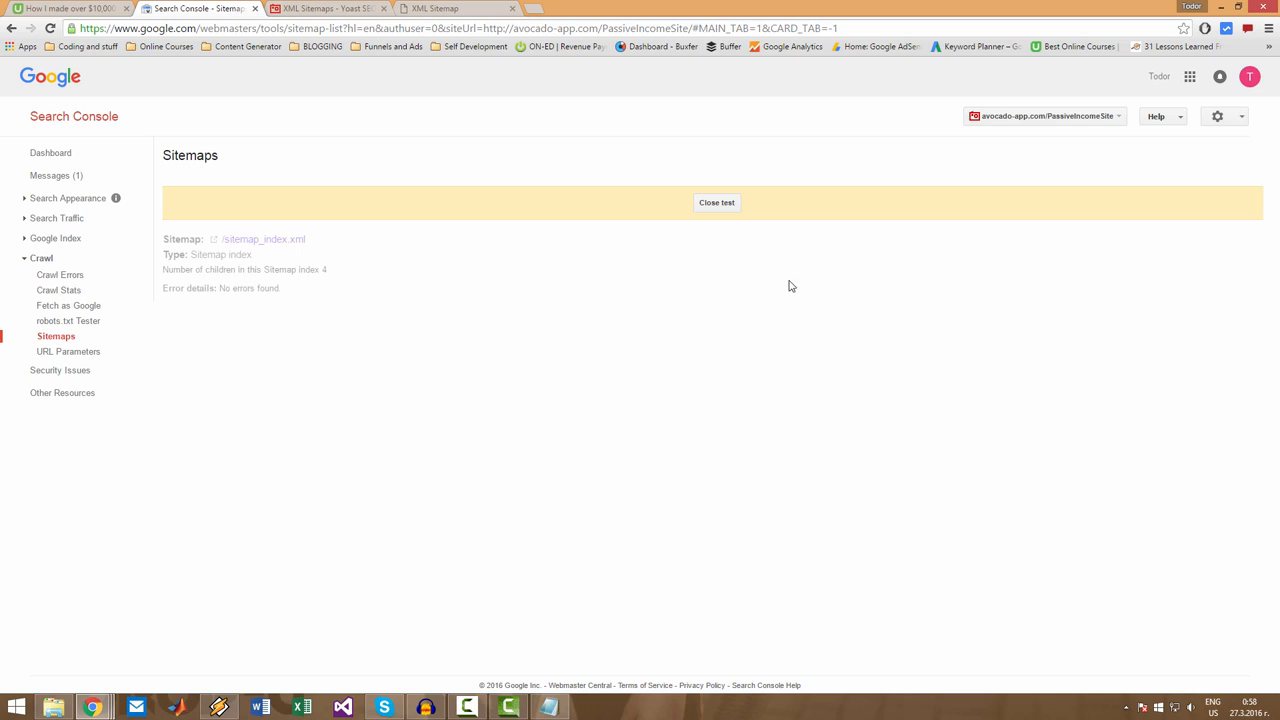
Step: Examine the number of children and the error details in the sitemap test results, and close the test
drag(216, 288, 282, 289)
click(295, 289)
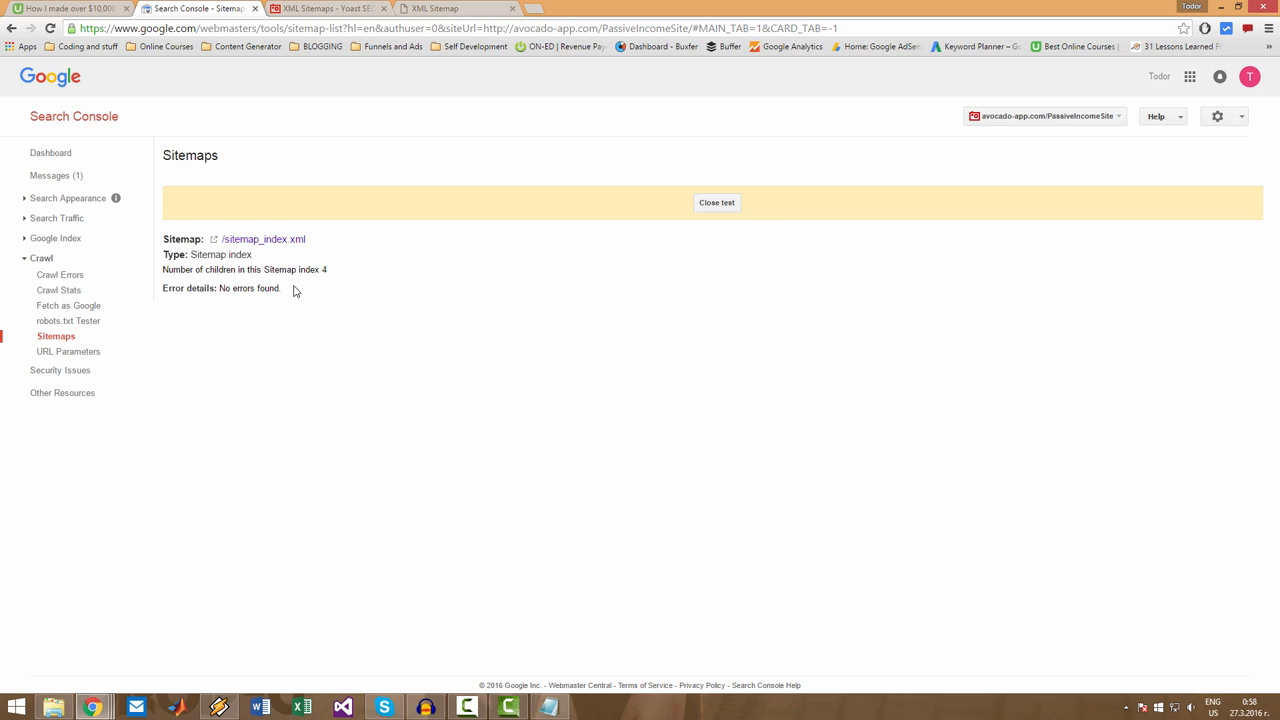
drag(360, 274, 326, 271)
click(330, 277)
drag(289, 289, 217, 288)
click(386, 301)
click(713, 207)
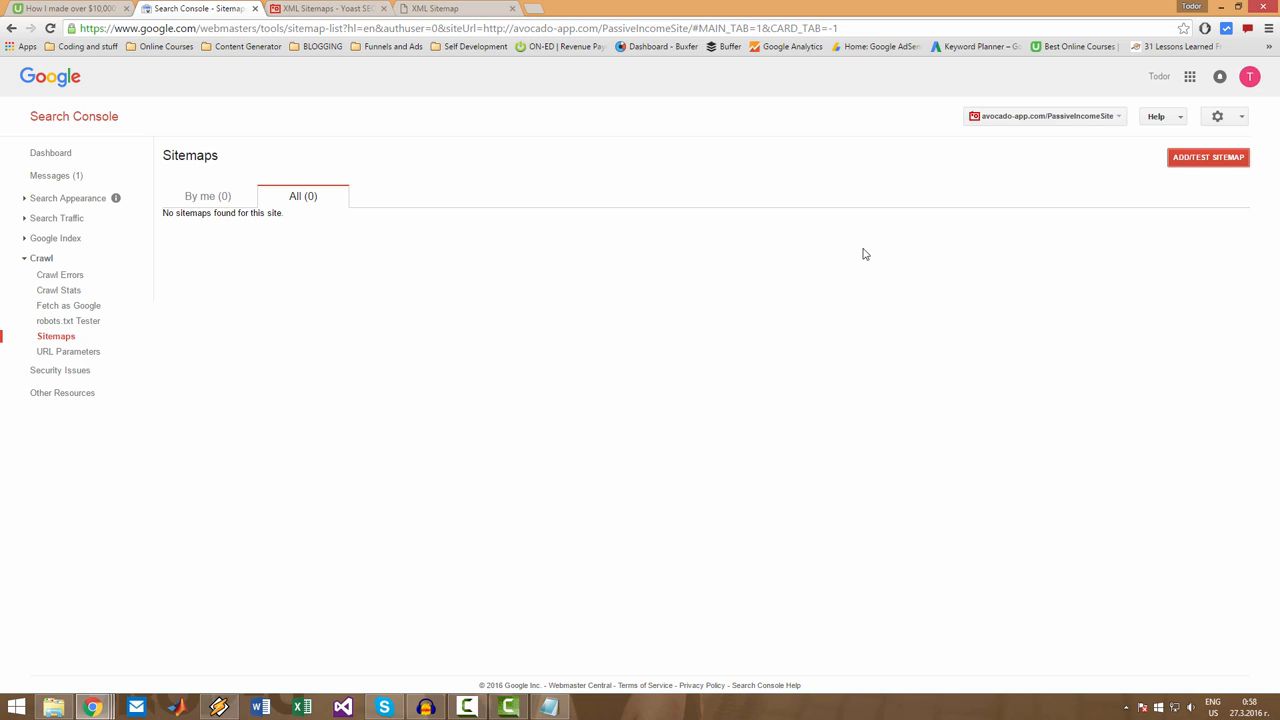
Step: Submit sitemap_index.xml as the site's sitemap and refresh the sitemap list
click(1204, 165)
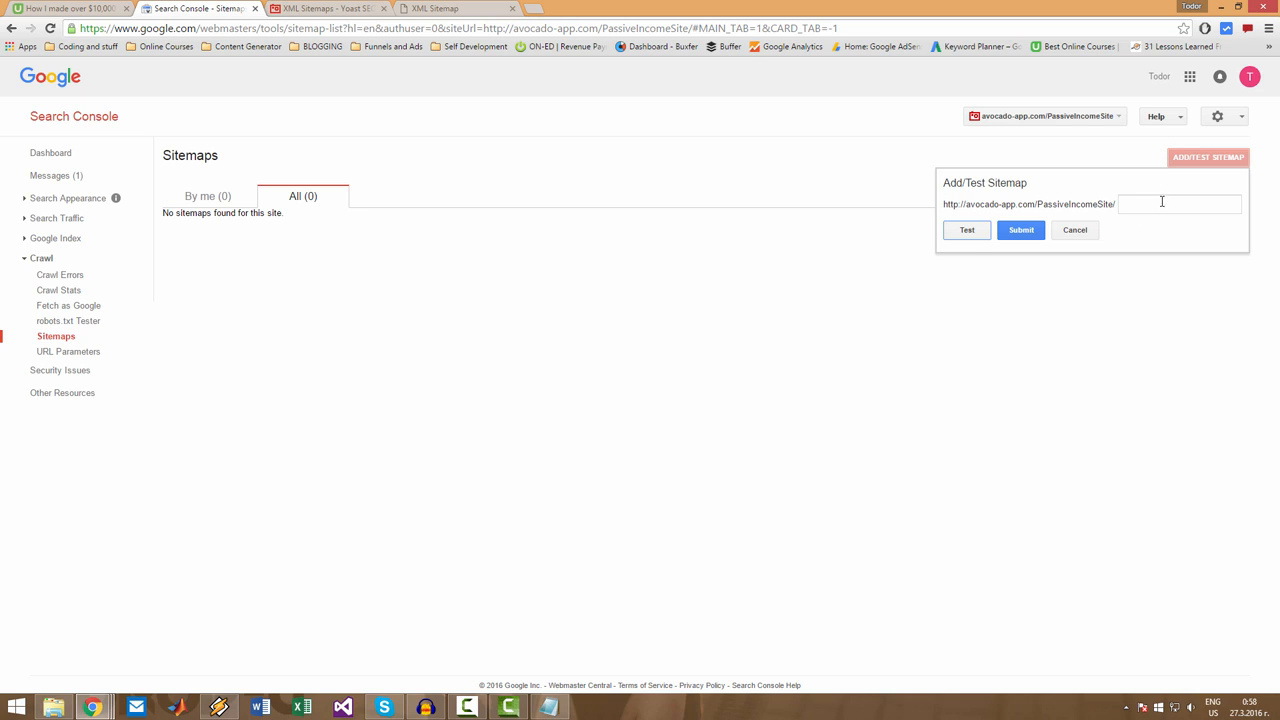
key(ctrl+v)
click(1020, 235)
click(720, 203)
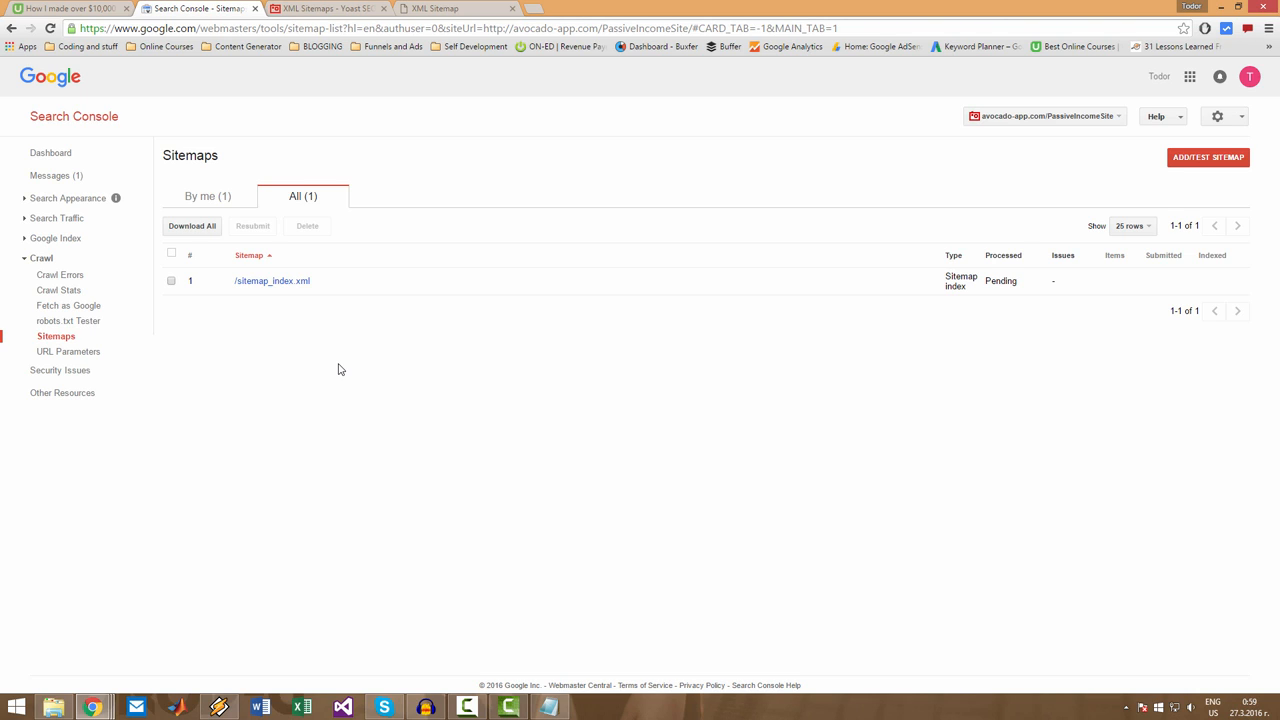
Step: Open the submitted sitemap_index.xml entry and examine the submitted item counts of its child sitemaps
click(268, 283)
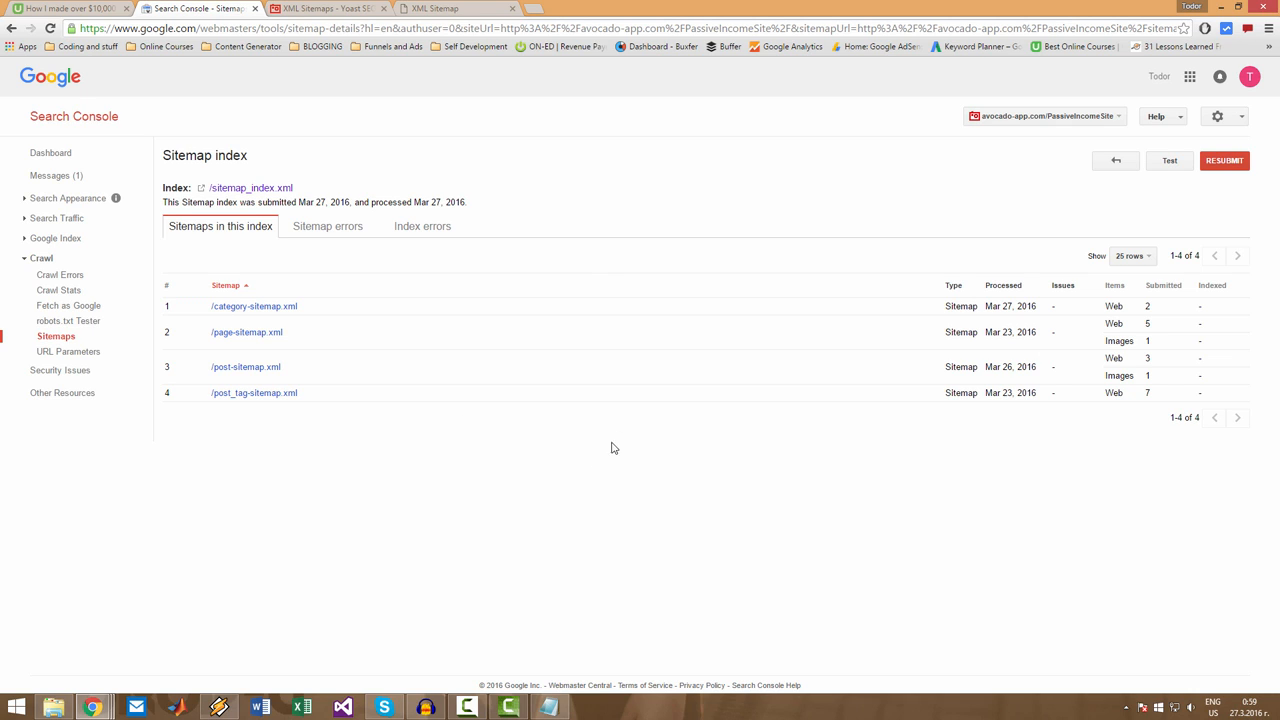
drag(1147, 306, 1148, 359)
click(1149, 393)
double_click(1148, 324)
click(577, 383)
drag(1155, 395, 1111, 398)
click(1112, 412)
Step: Switch to the indresize-online.com property and compare its submitted and indexed web page counts
click(1068, 120)
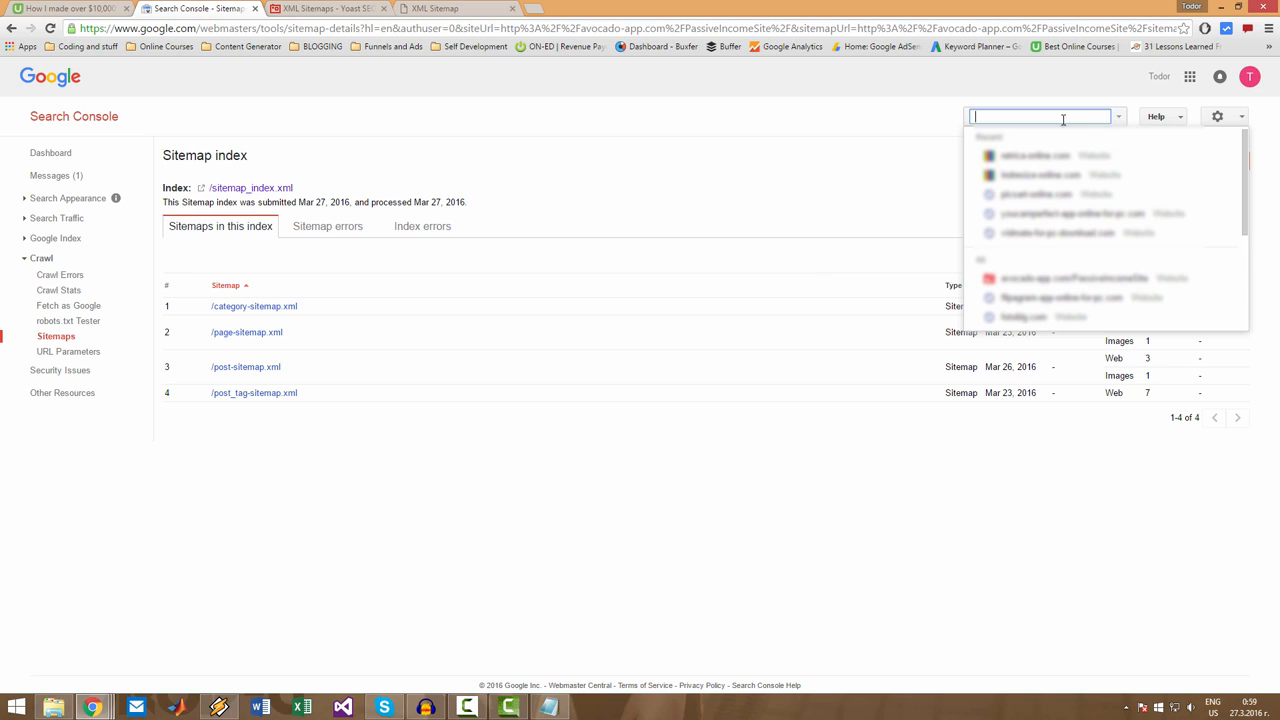
click(1047, 177)
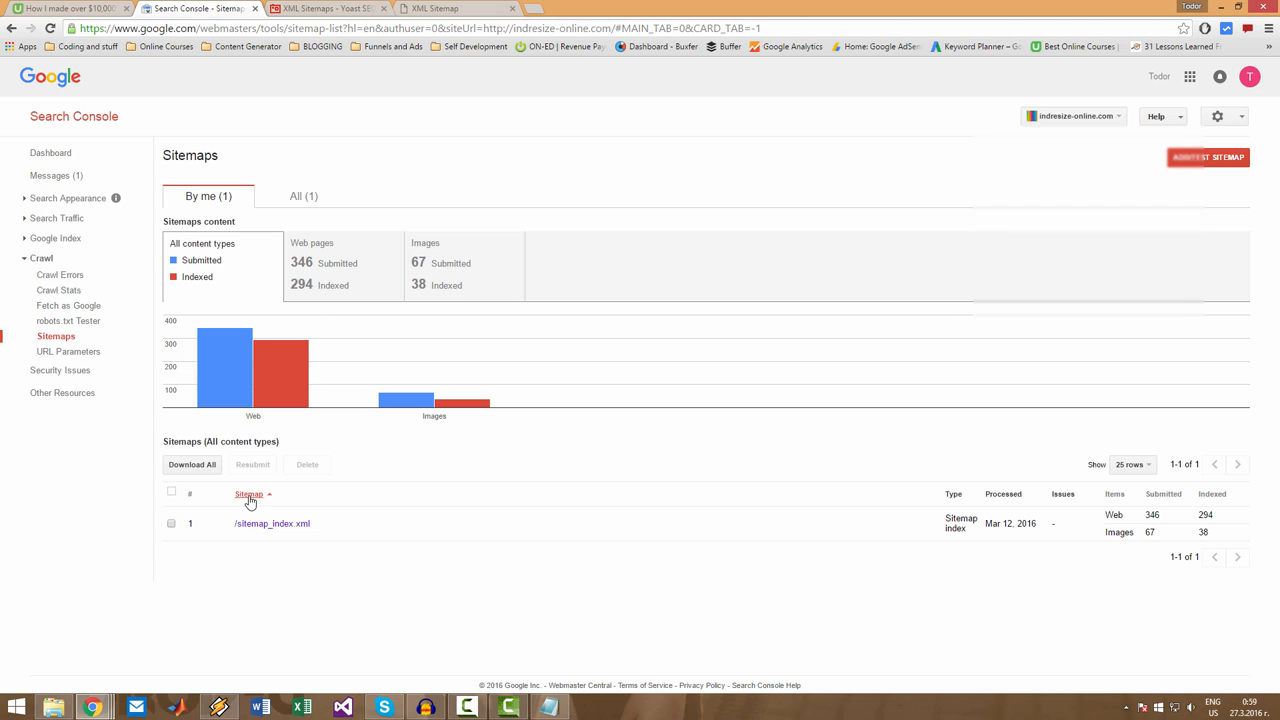
drag(1146, 517, 1161, 517)
click(1170, 521)
drag(1199, 515, 1214, 516)
click(1216, 520)
Step: Open indresize-online.com's sitemap_index.xml details and examine the submitted and indexed counts of the attachment sitemap
mouse_move(218, 386)
click(266, 526)
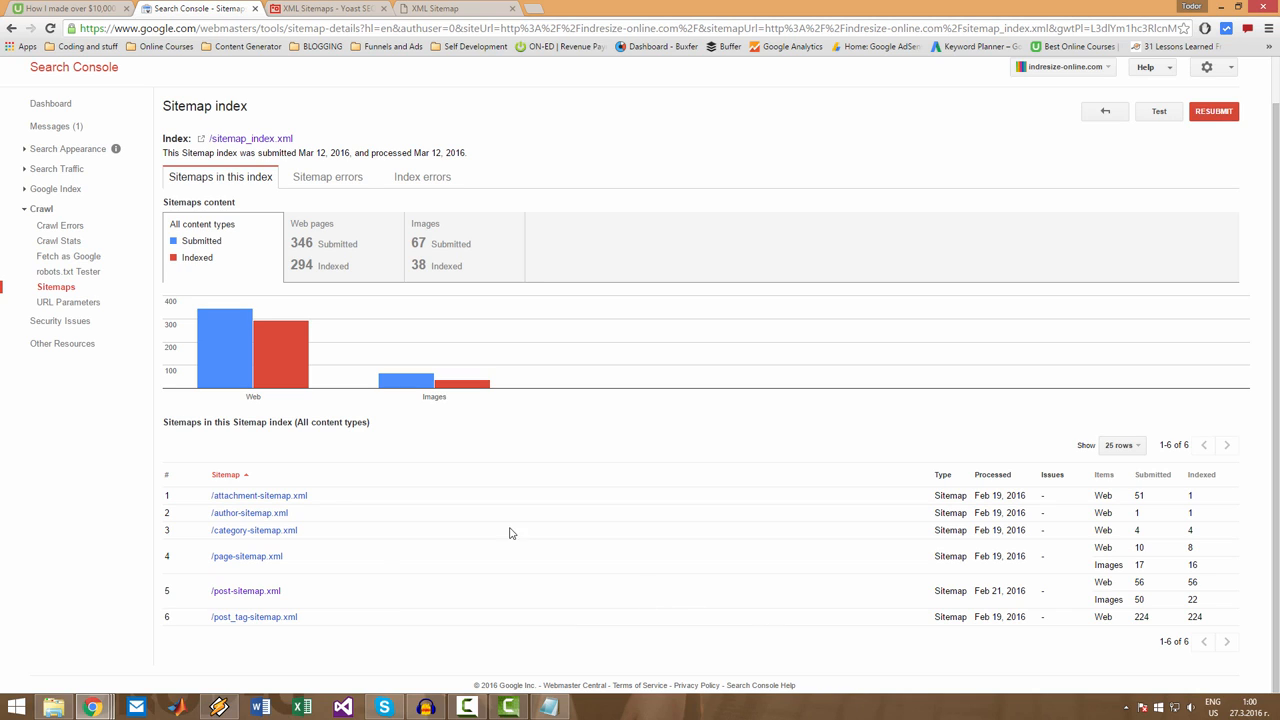
drag(936, 497, 1208, 497)
click(1206, 498)
Step: Return to the generated XML sitemap page and view the URLs in post_tag-sitemap.xml
click(435, 8)
click(520, 320)
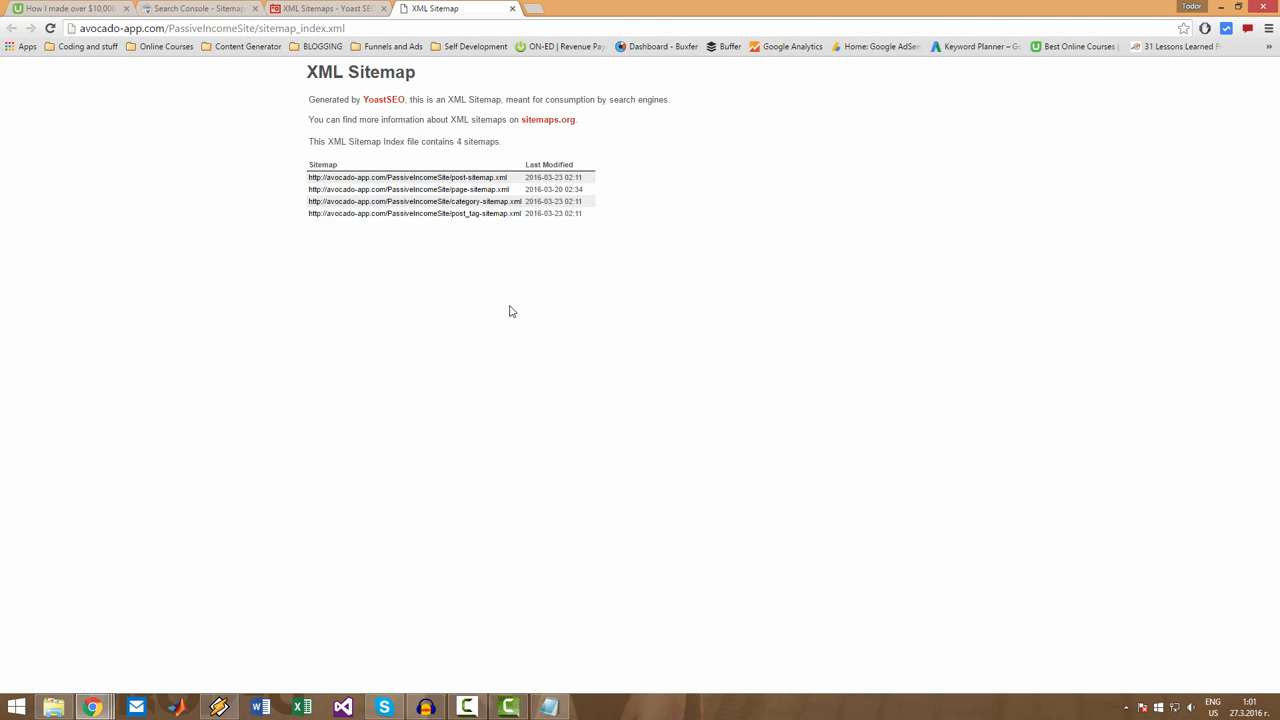
click(456, 214)
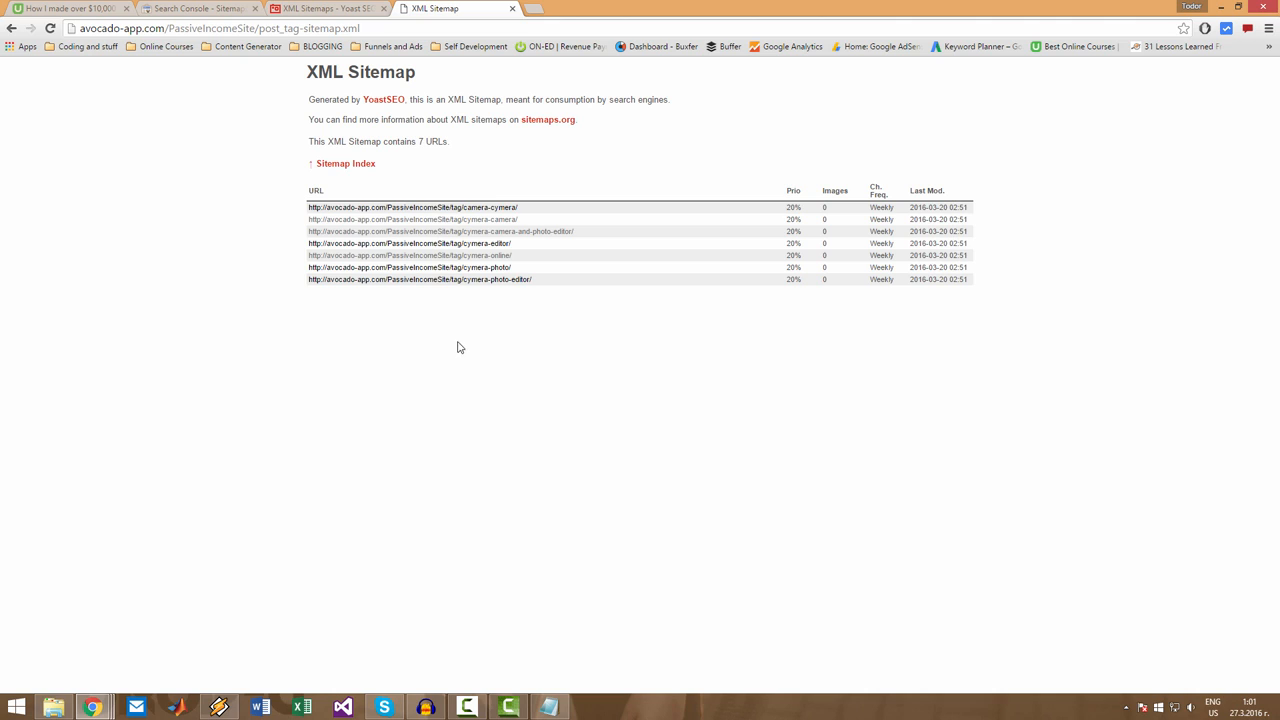